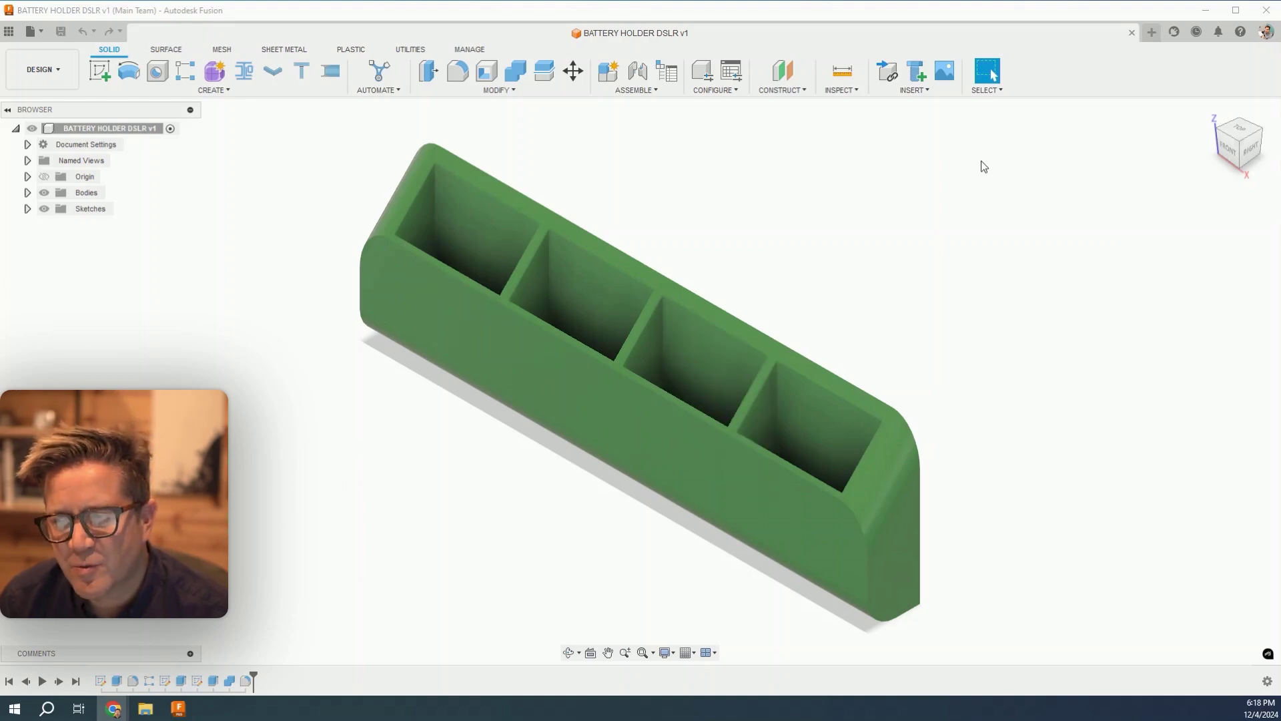
- Apply the Paint - Enamel Glossy (Red) appearance from the Fusion appearance library to the battery holder body
{"action": "left_click", "coordinate": [977, 235]}
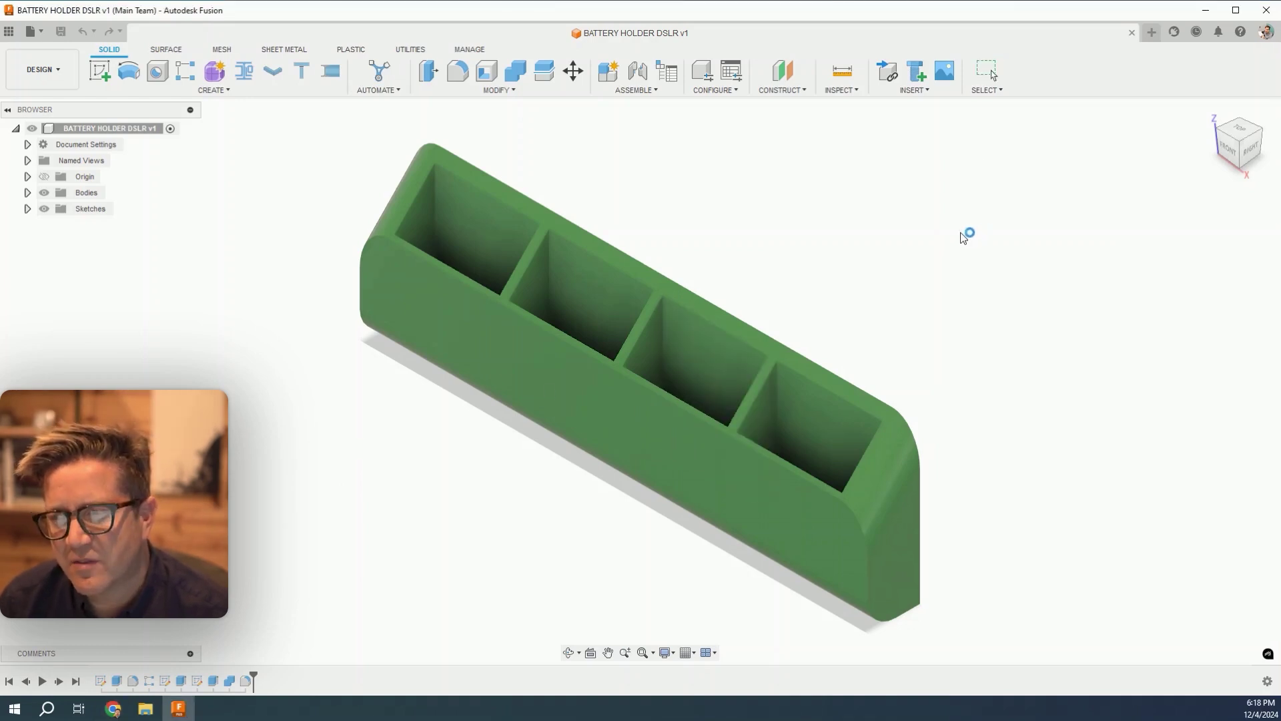
{"action": "key", "text": "a"}
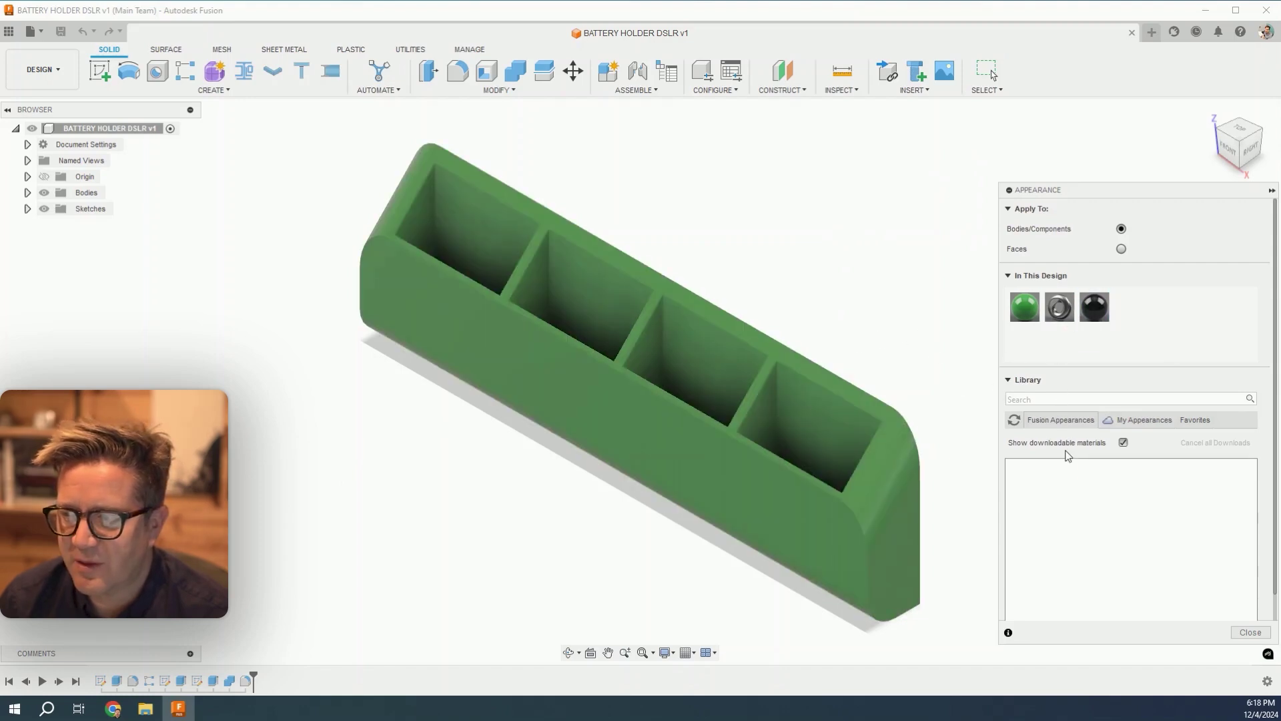
{"action": "left_click", "coordinate": [1070, 418]}
{"action": "scroll", "coordinate": [1042, 551], "scroll_direction": "down", "scroll_amount": 2}
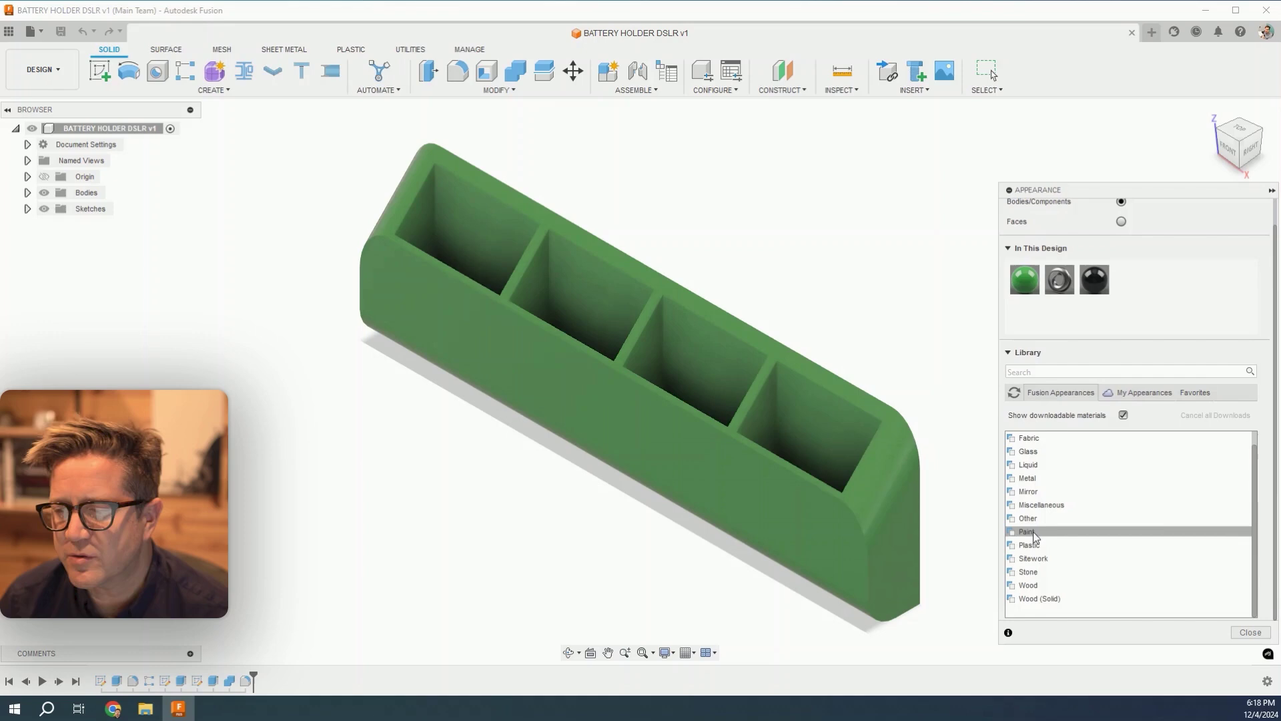
{"action": "left_click", "coordinate": [1028, 532]}
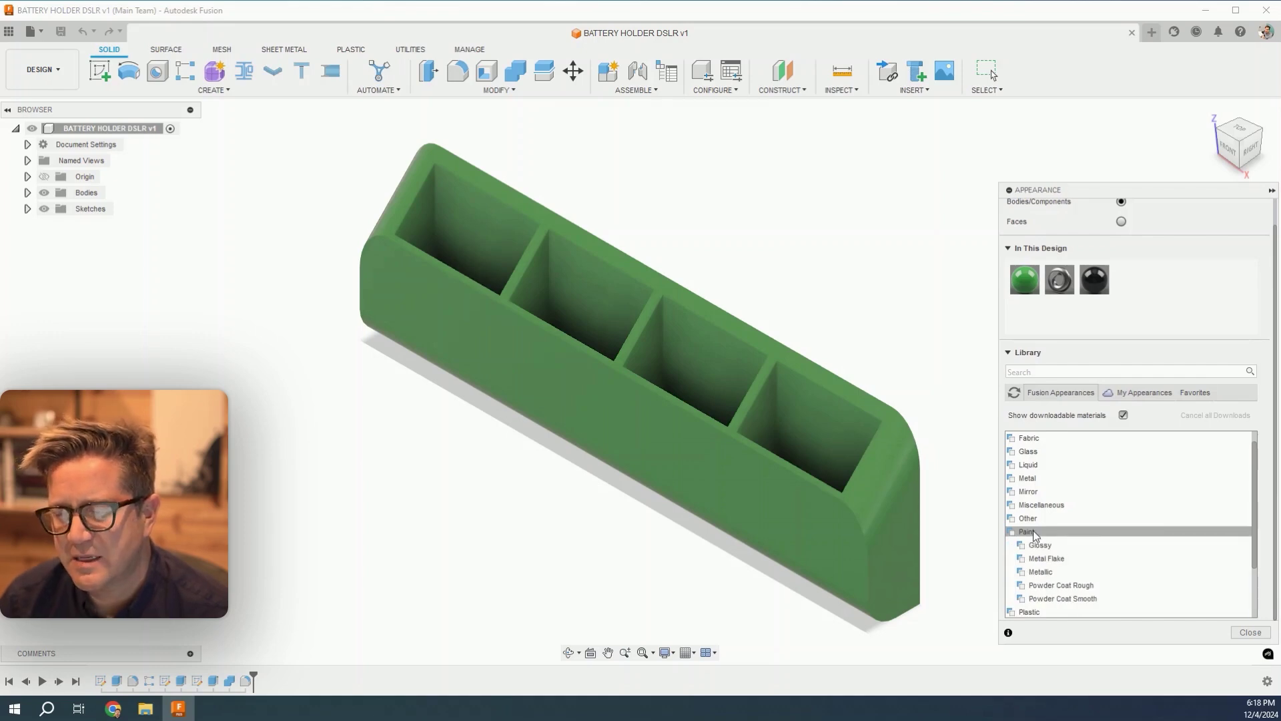
{"action": "left_click", "coordinate": [1039, 545]}
{"action": "scroll", "coordinate": [1038, 549], "scroll_direction": "down", "scroll_amount": 3}
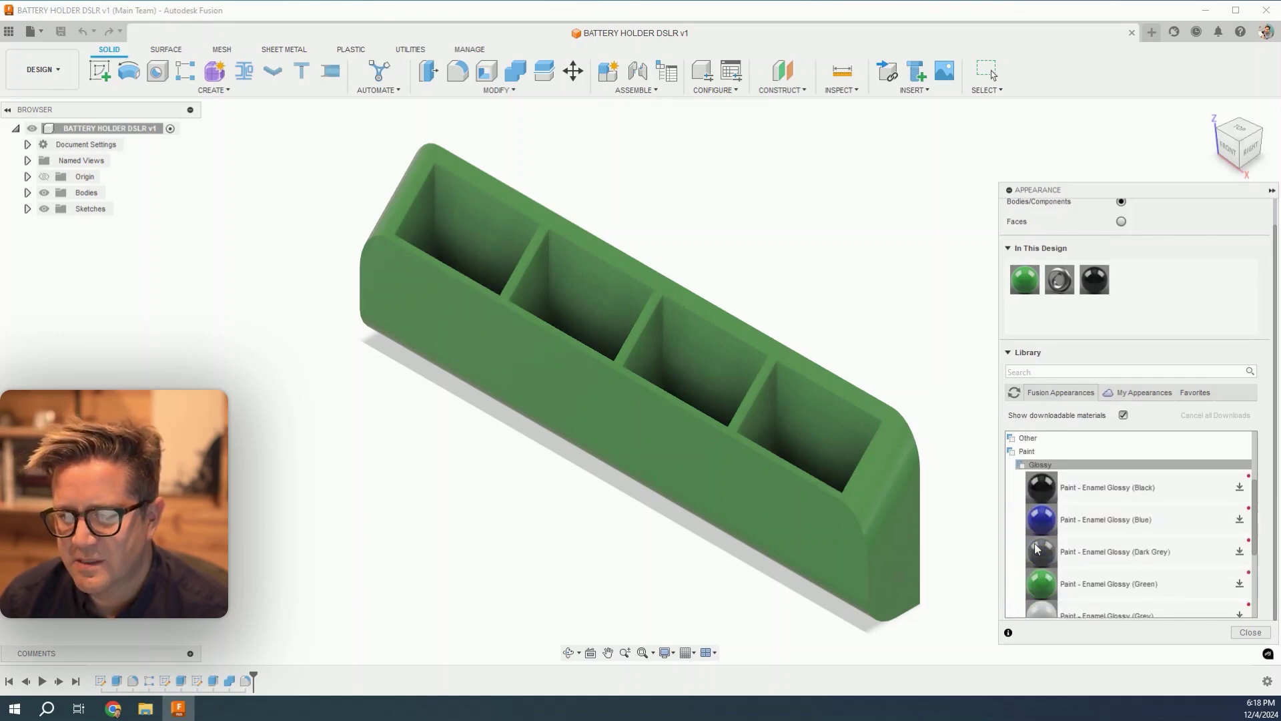
{"action": "scroll", "coordinate": [1036, 548], "scroll_direction": "down", "scroll_amount": 1}
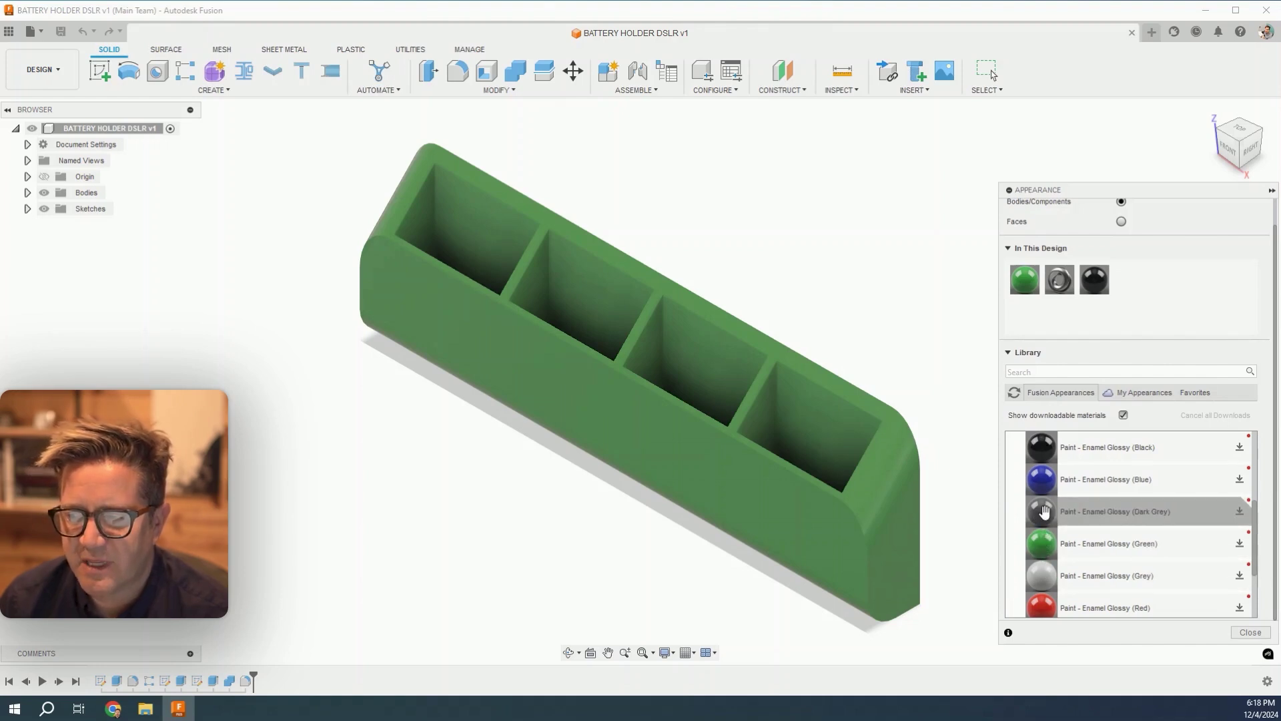
{"action": "scroll", "coordinate": [1044, 511], "scroll_direction": "down", "scroll_amount": 3}
{"action": "left_click_drag", "start_coordinate": [1041, 511], "coordinate": [833, 469]}
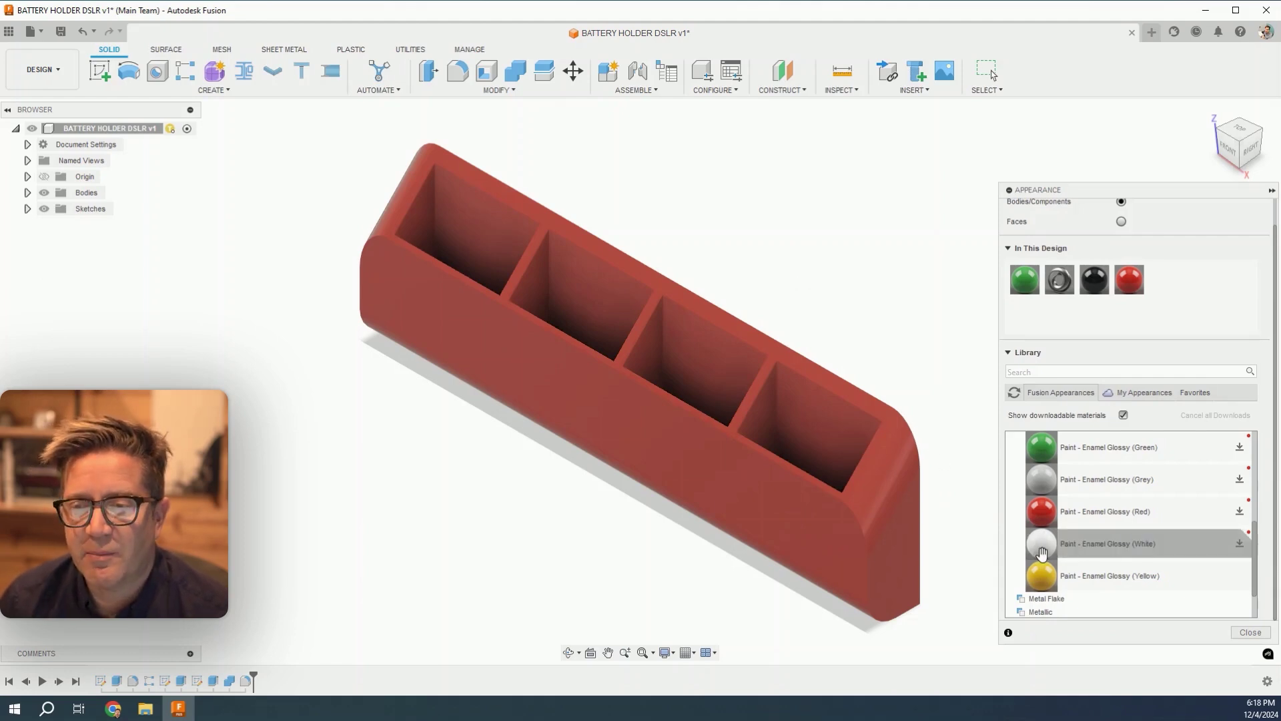
- Apply Paint - Enamel Glossy (Yellow) to the battery holder and copy that appearance to My Appearances
{"action": "left_click_drag", "start_coordinate": [1035, 583], "coordinate": [867, 527]}
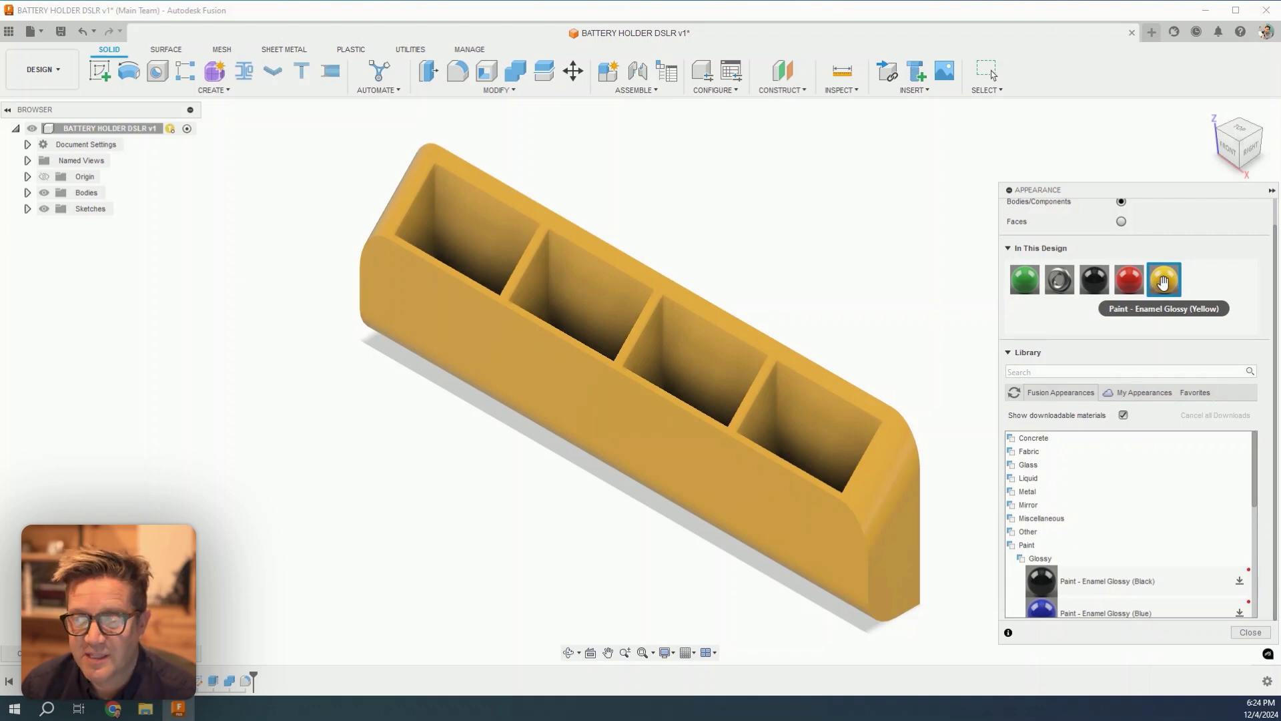
{"action": "right_click", "coordinate": [1163, 283]}
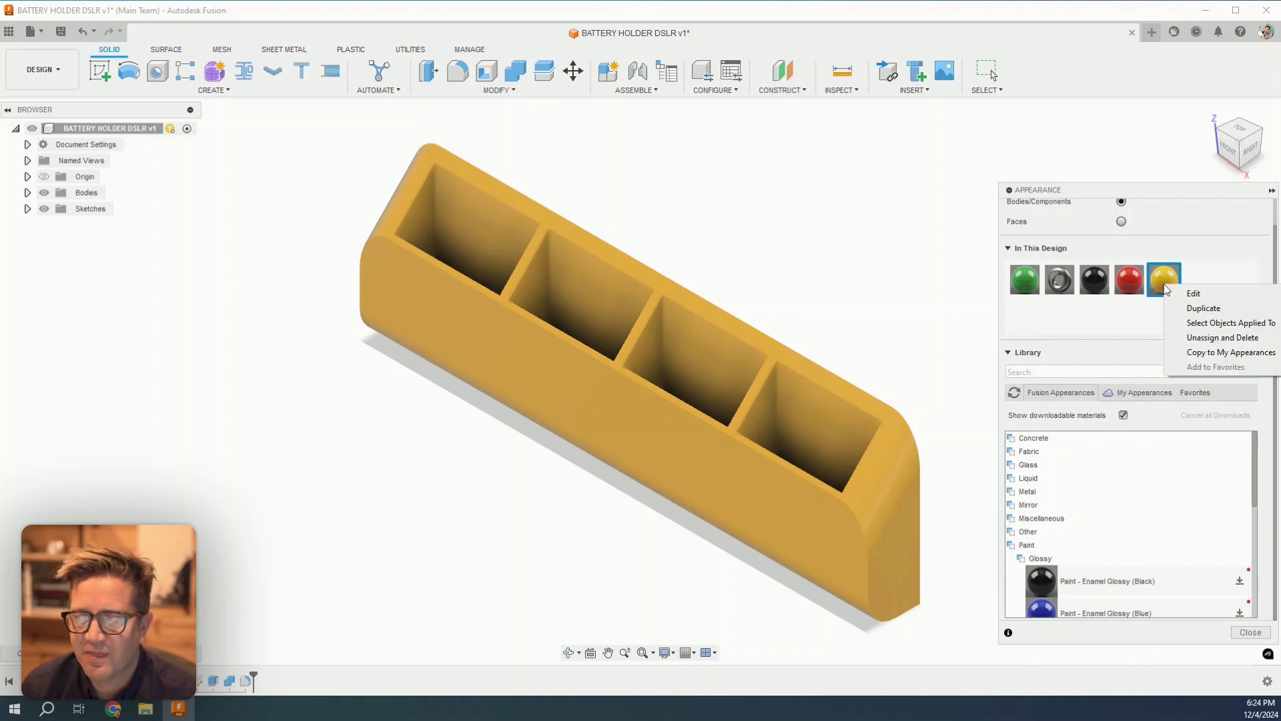
{"action": "left_click", "coordinate": [1194, 353]}
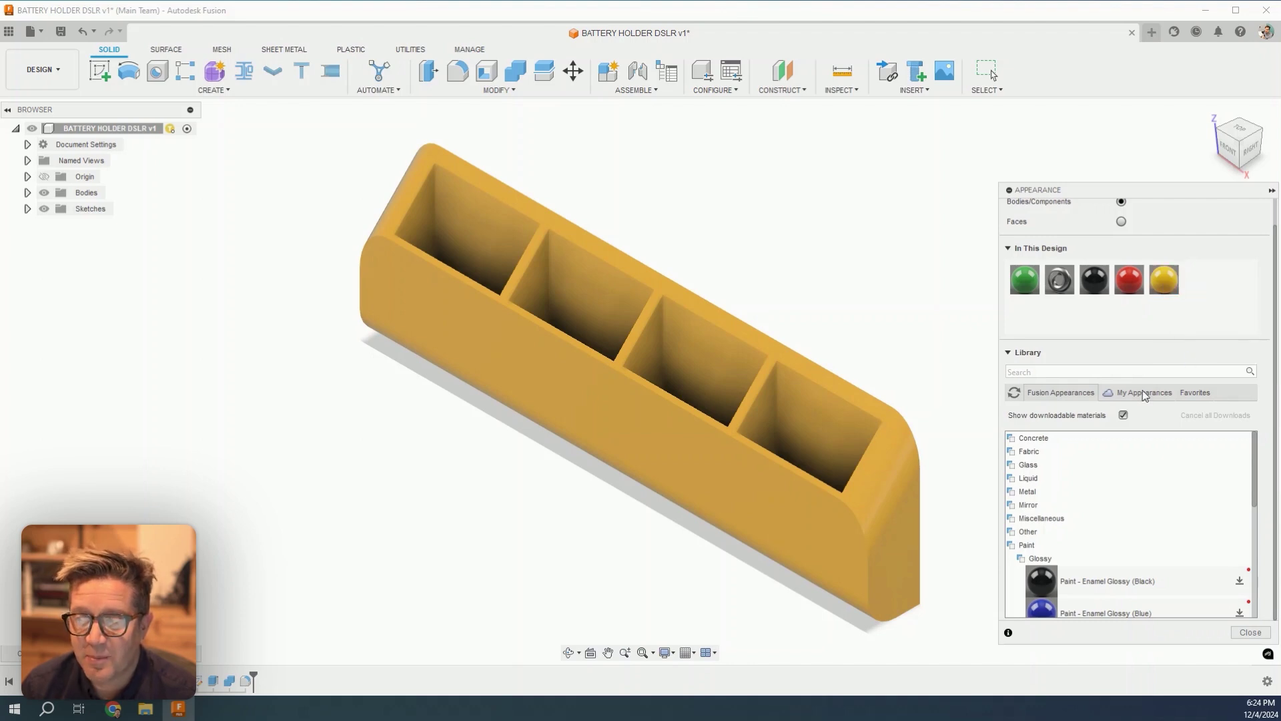
- Edit the yellow glossy paint stored in My Appearances and rename it Deity Yellow
{"action": "left_click", "coordinate": [1132, 396]}
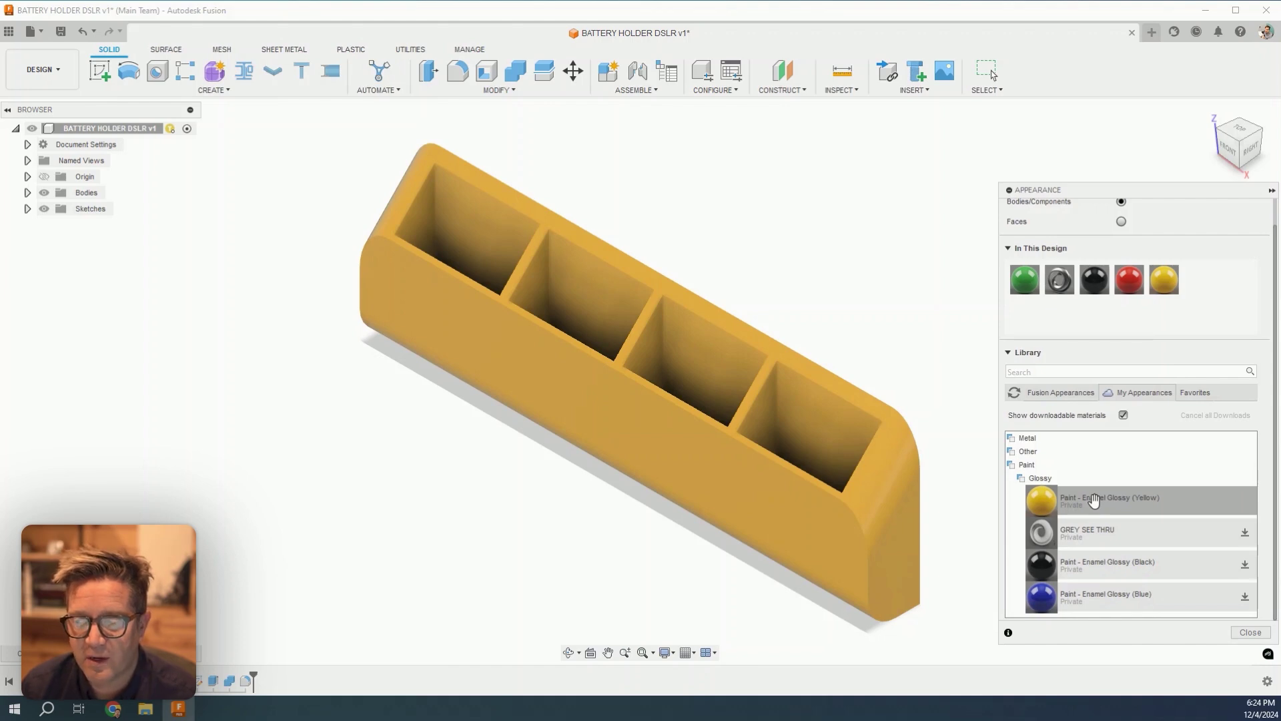
{"action": "right_click", "coordinate": [1095, 501]}
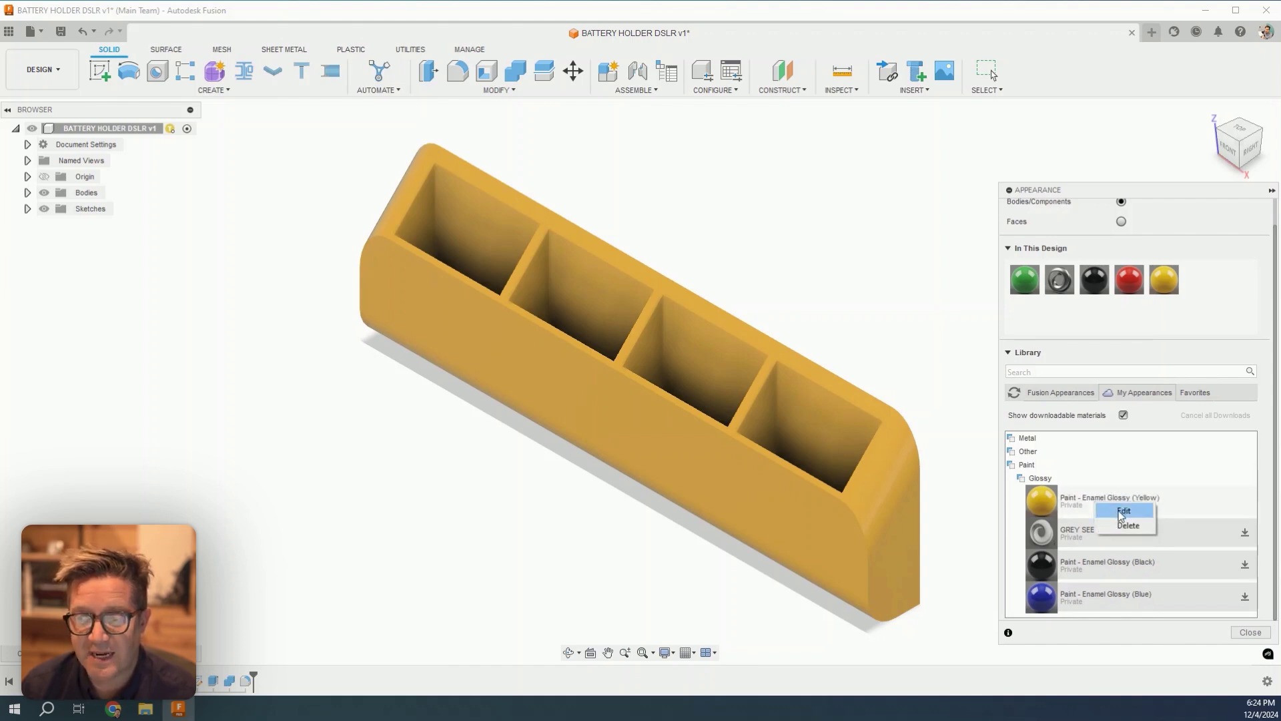
{"action": "left_click", "coordinate": [1123, 511]}
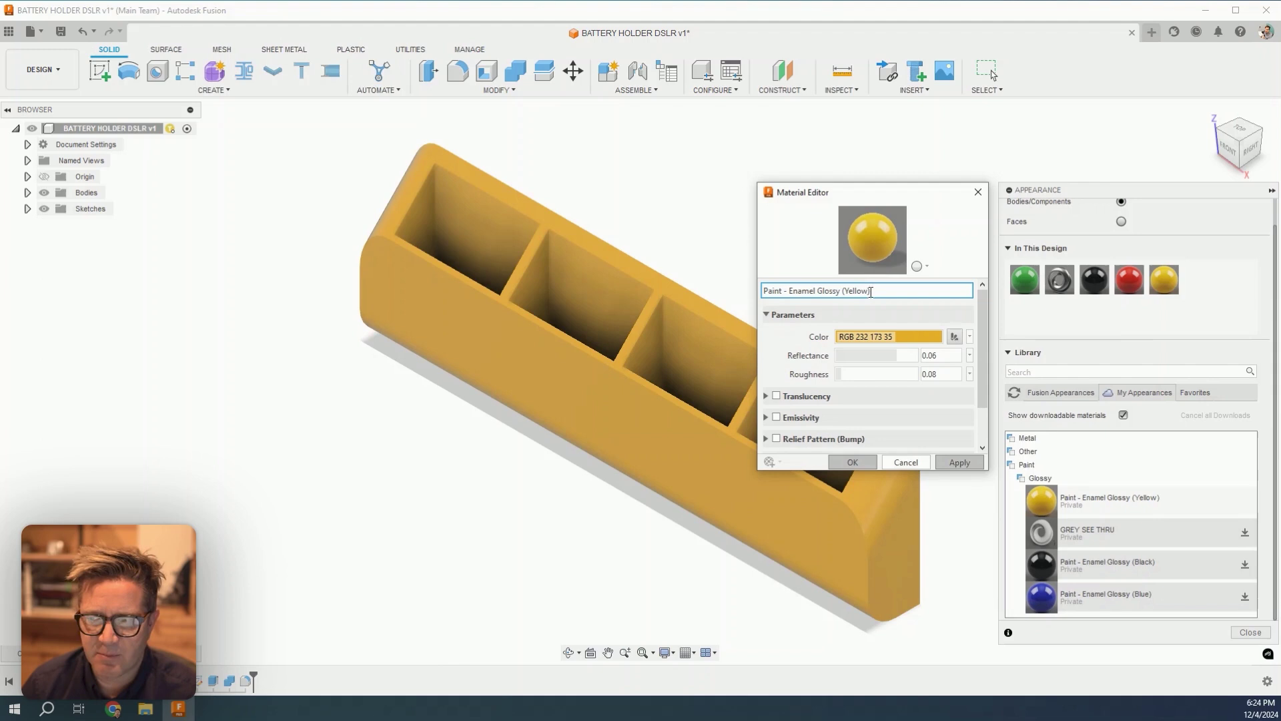
{"action": "triple_click", "coordinate": [871, 292]}
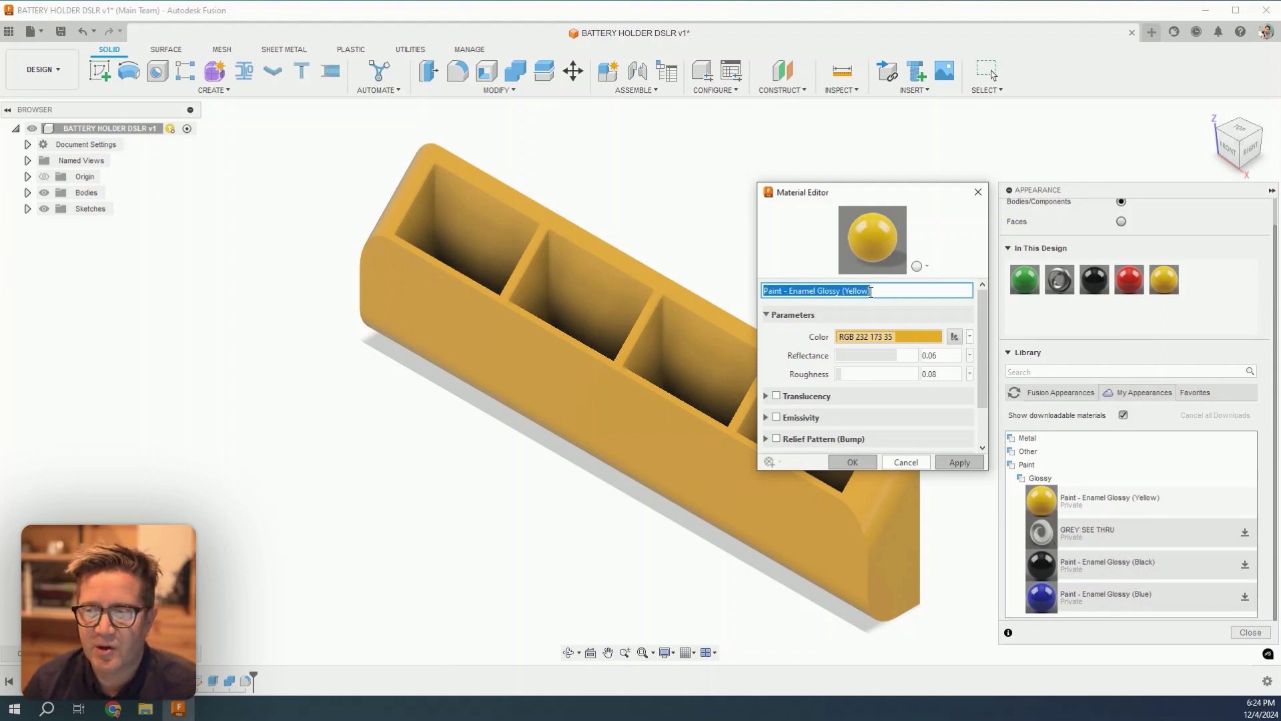
{"action": "type", "text": "Deity Yellow"}
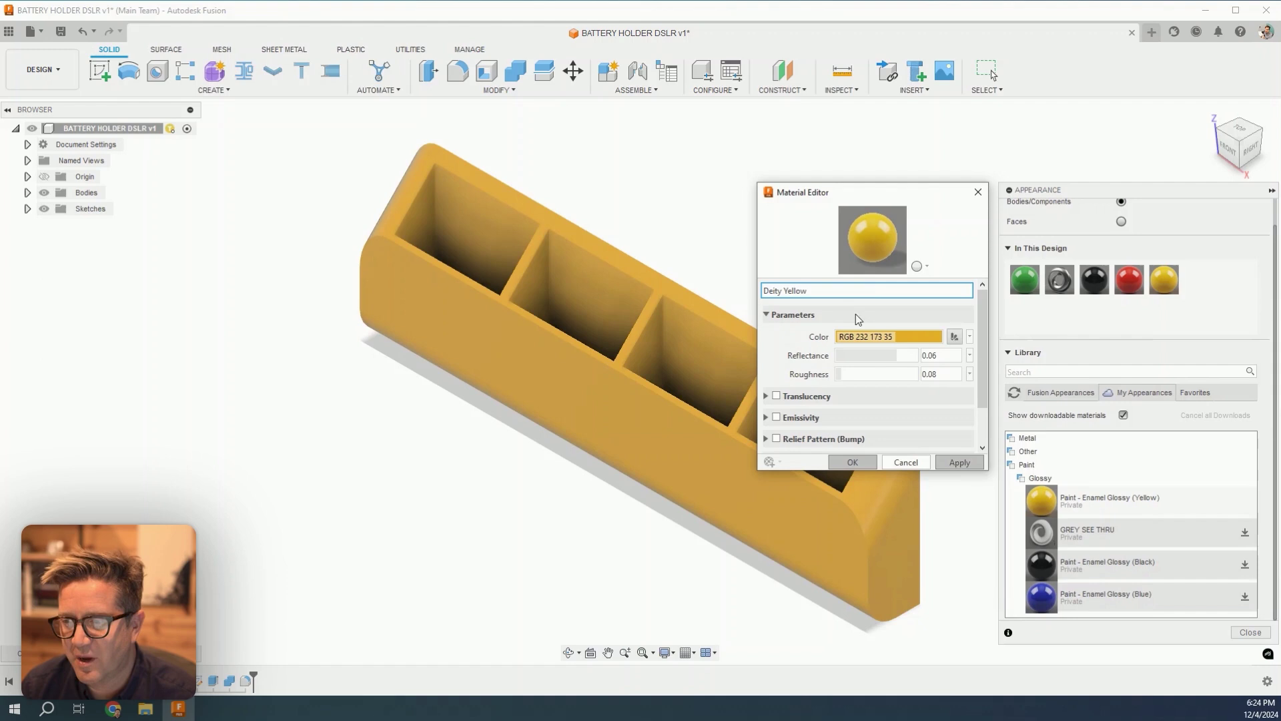
{"action": "key", "text": "Return"}
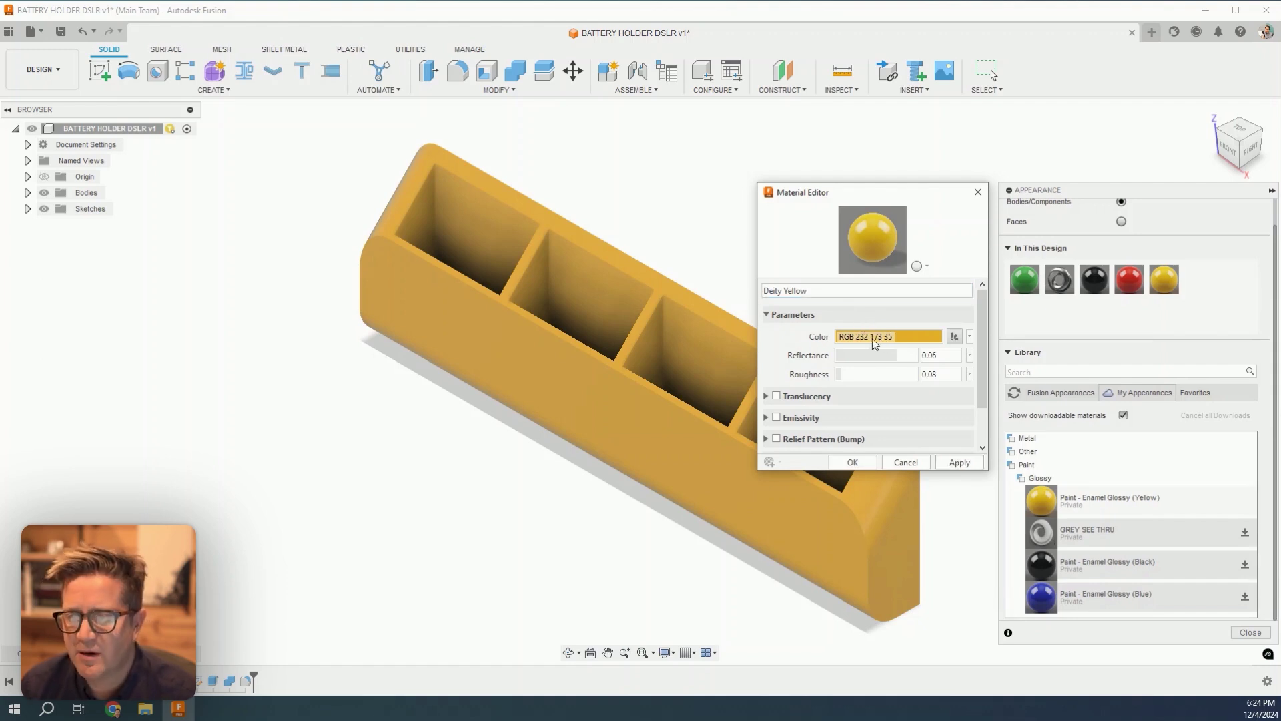
- Set the Deity Yellow material's color to RGB 238 193 0 by its HTML code and save the material
{"action": "left_click", "coordinate": [919, 339]}
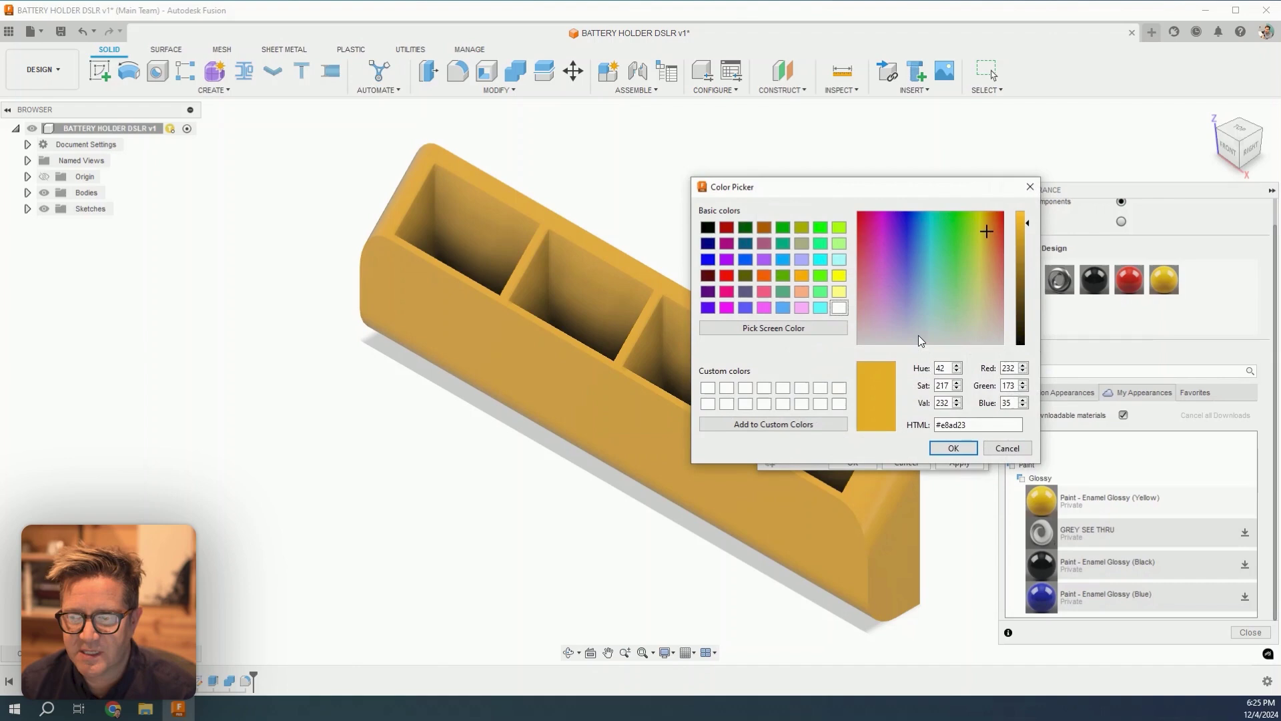
{"action": "left_click", "coordinate": [944, 426]}
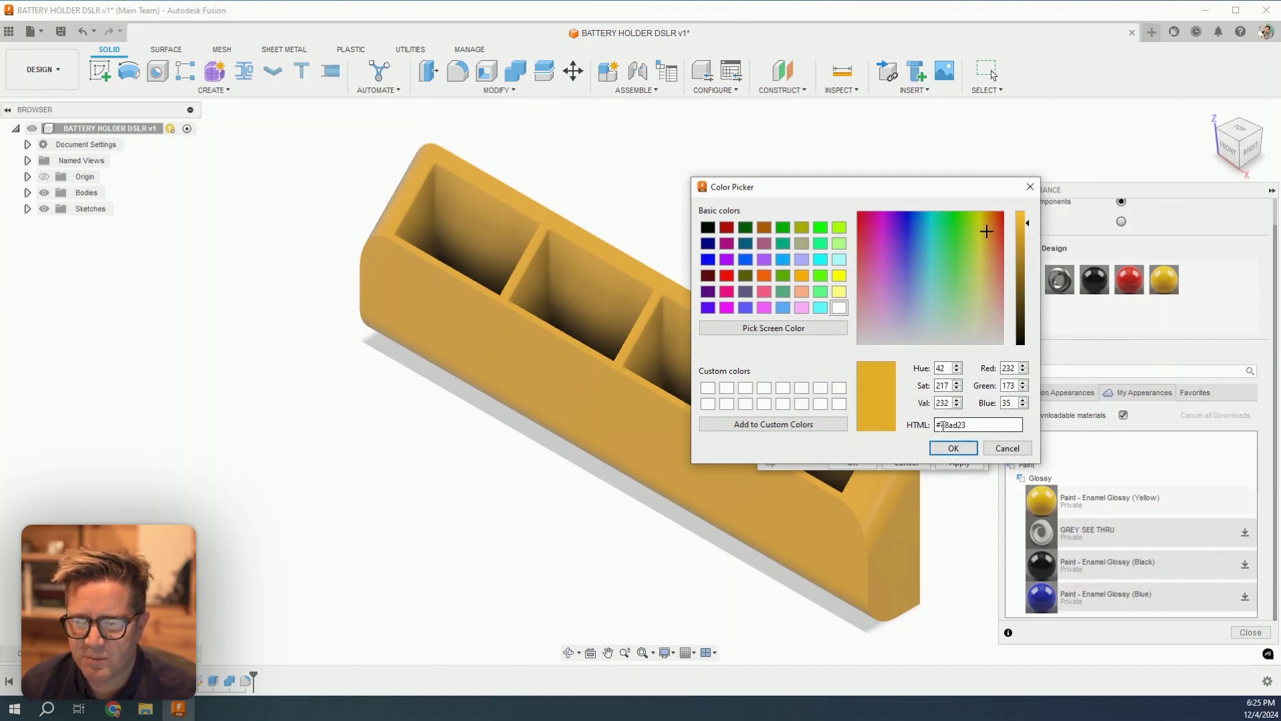
{"action": "key", "text": "ctrl+a"}
{"action": "key", "text": "ctrl+v"}
{"action": "left_click", "coordinate": [961, 448]}
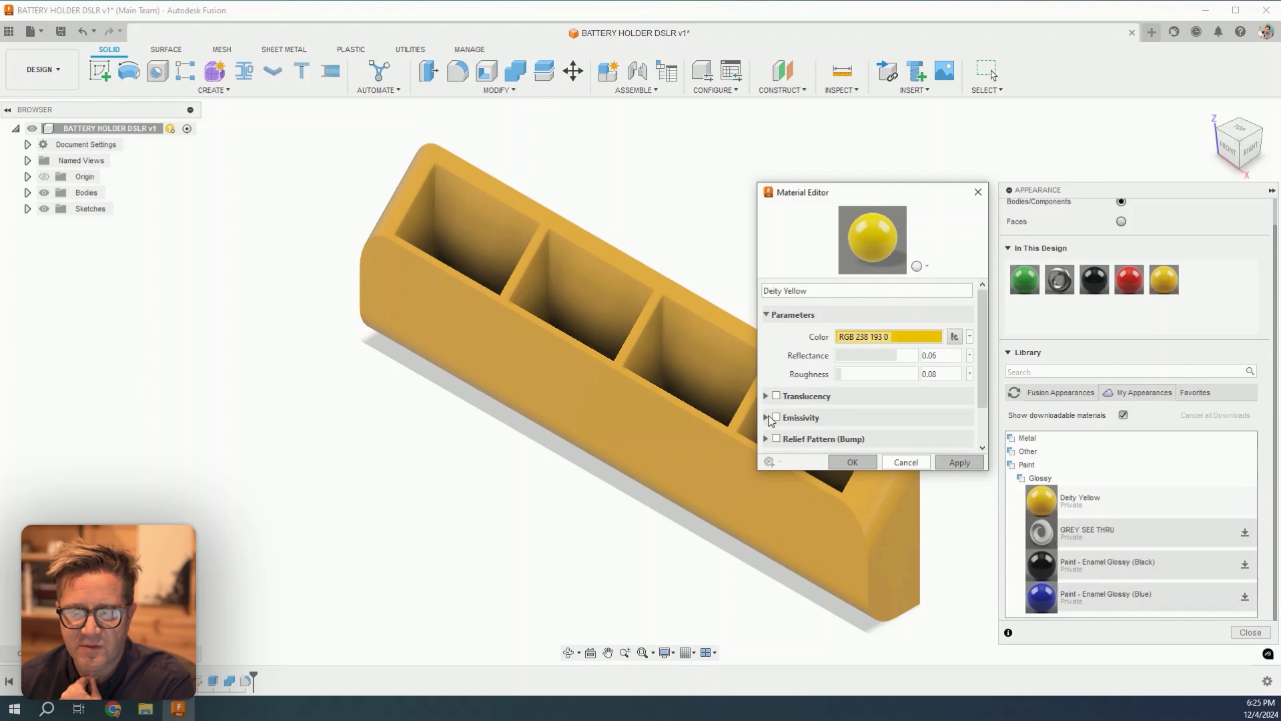
{"action": "left_click", "coordinate": [768, 418]}
{"action": "left_click", "coordinate": [766, 370]}
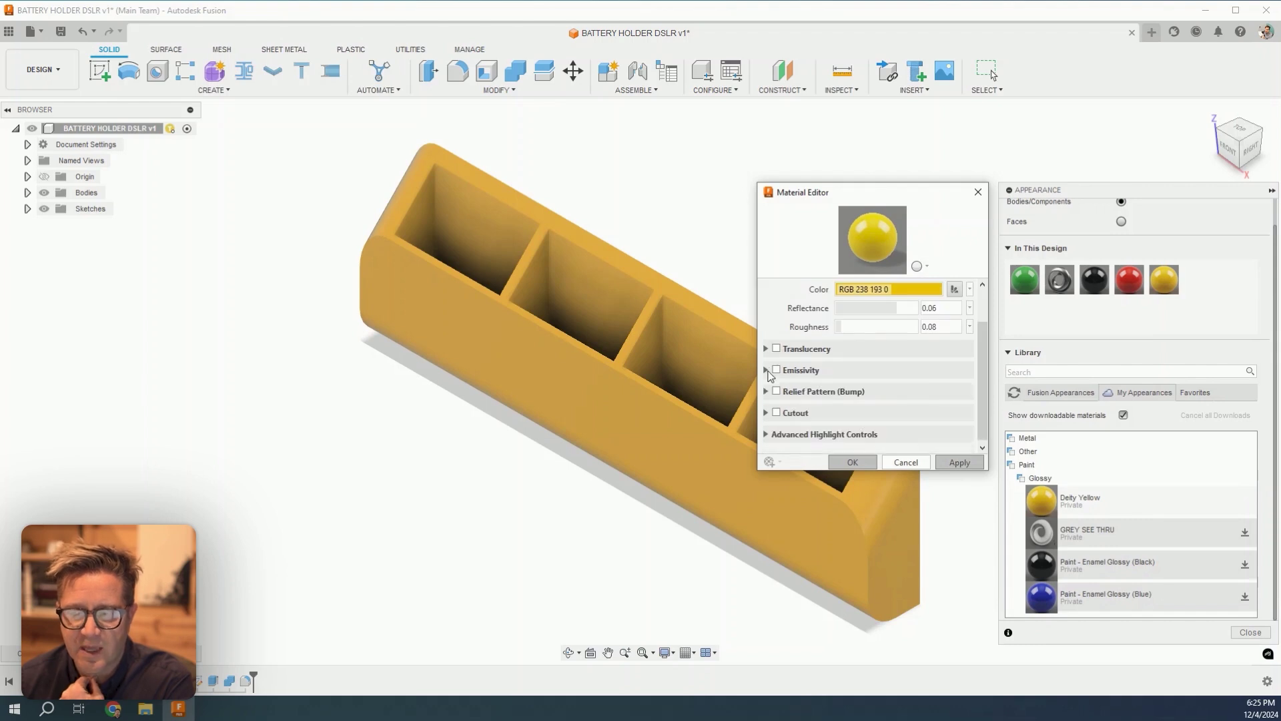
{"action": "left_click", "coordinate": [849, 463]}
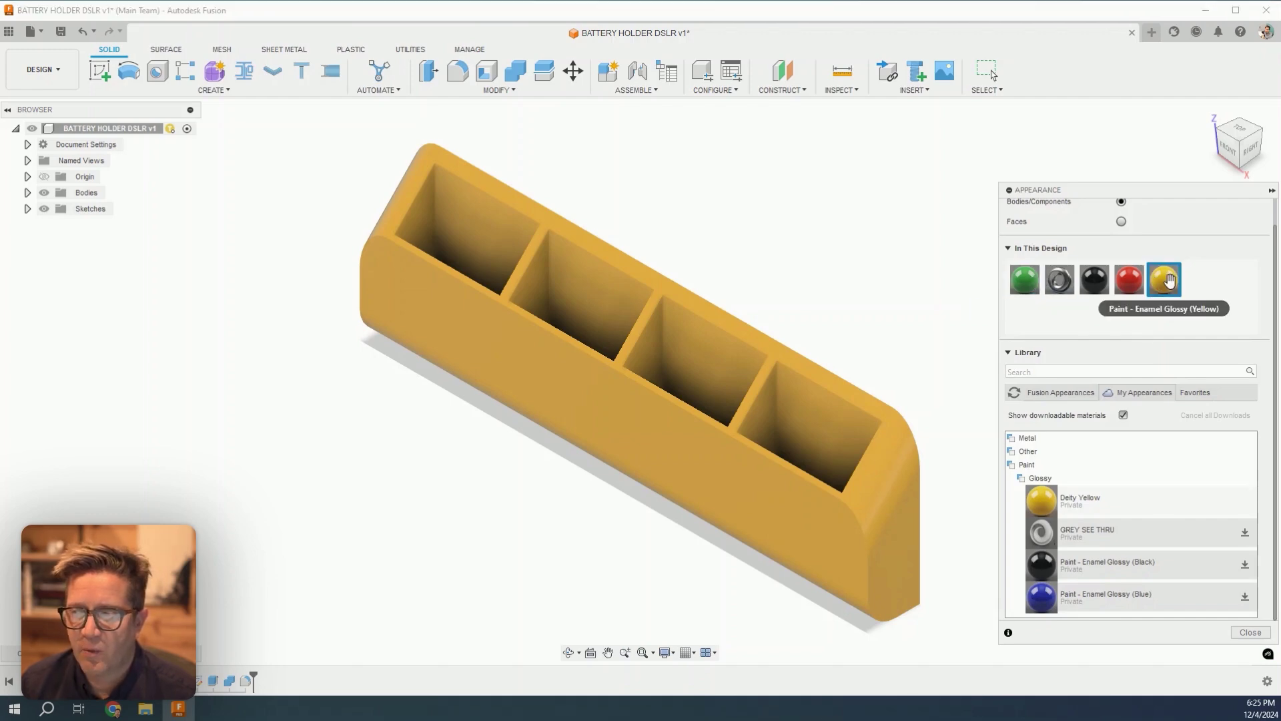
- Delete the glossy yellow, red, black and green appearances from this design and apply Deity Yellow to the battery holder
{"action": "right_click", "coordinate": [1169, 282]}
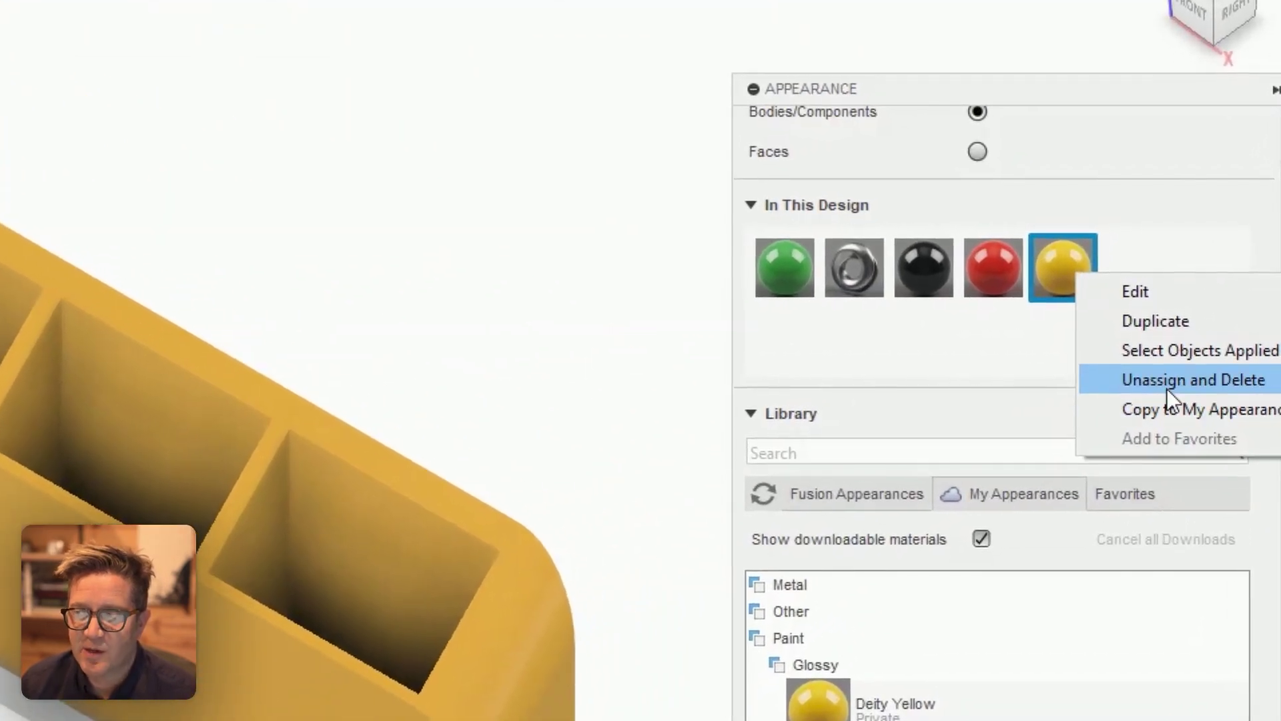
{"action": "left_click", "coordinate": [1167, 387]}
{"action": "right_click", "coordinate": [1002, 263]}
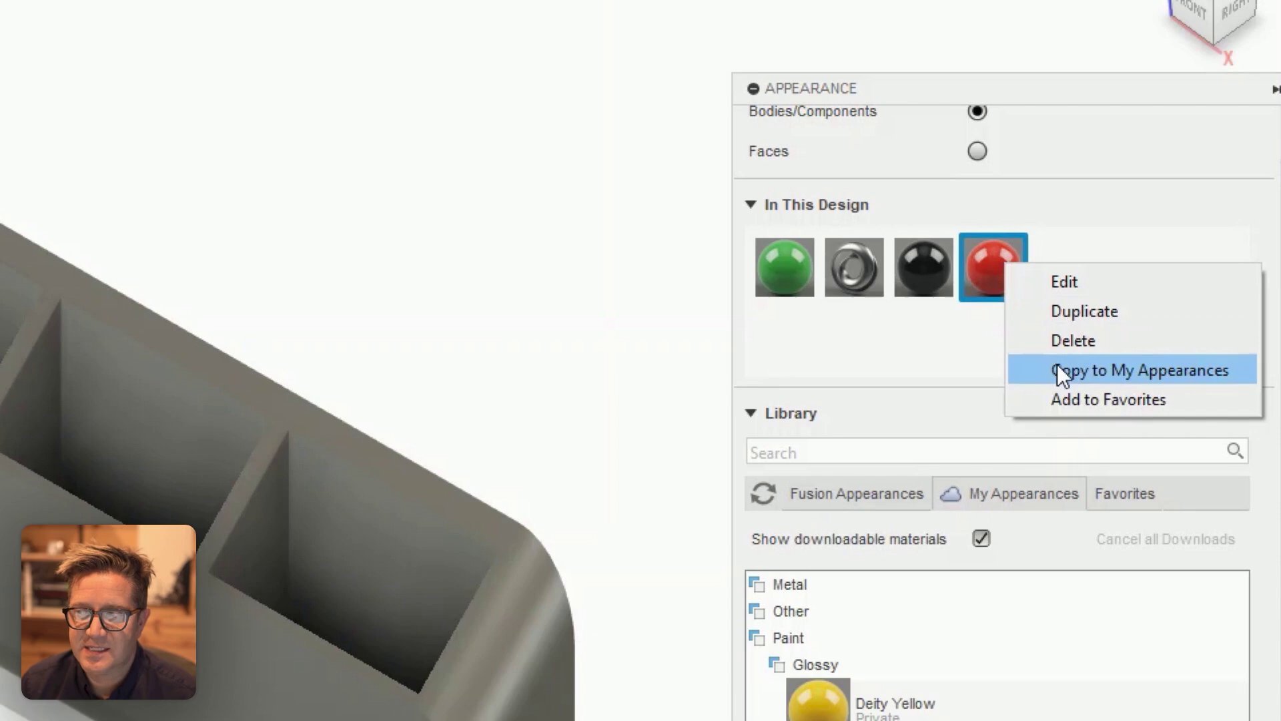
{"action": "left_click", "coordinate": [1042, 341]}
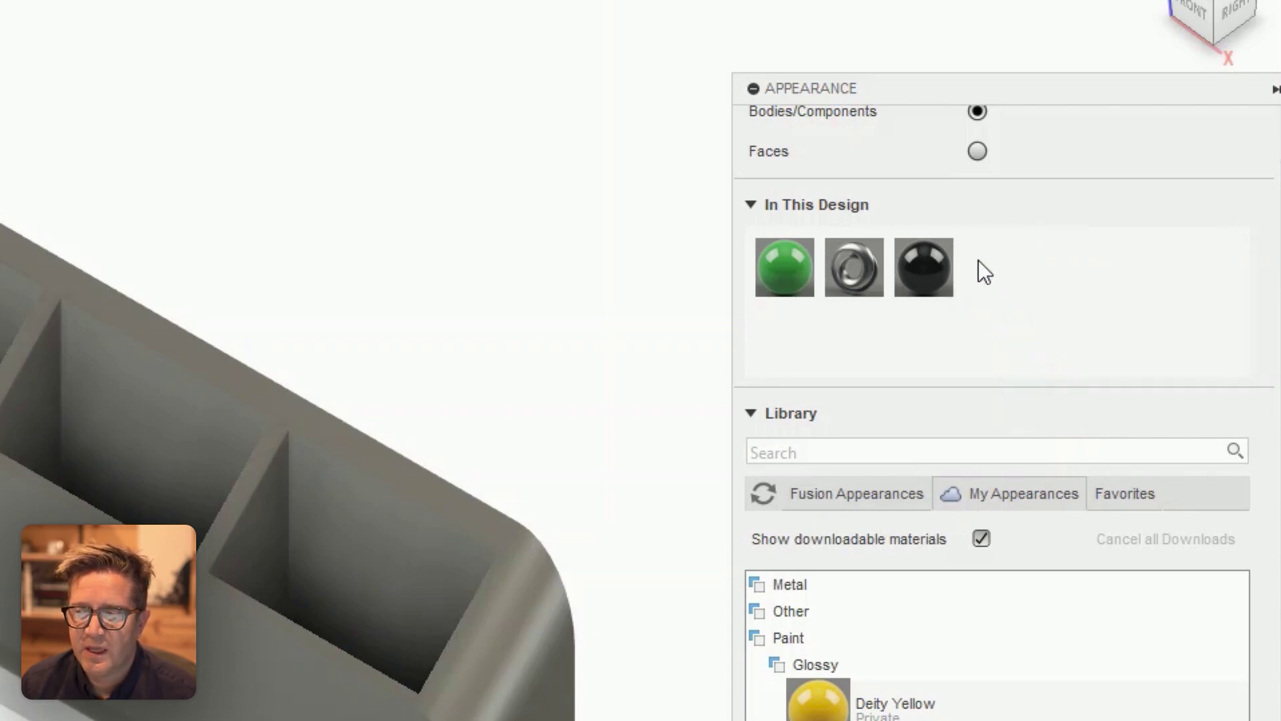
{"action": "right_click", "coordinate": [934, 260]}
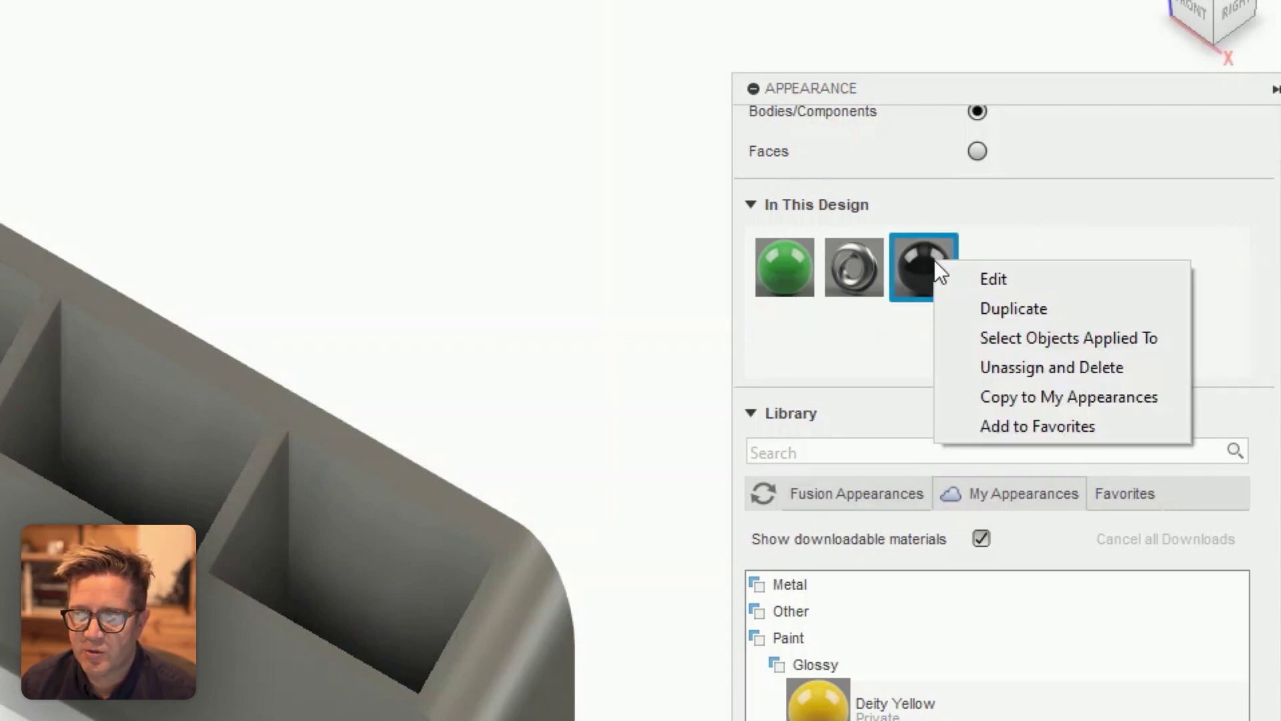
{"action": "left_click", "coordinate": [999, 371]}
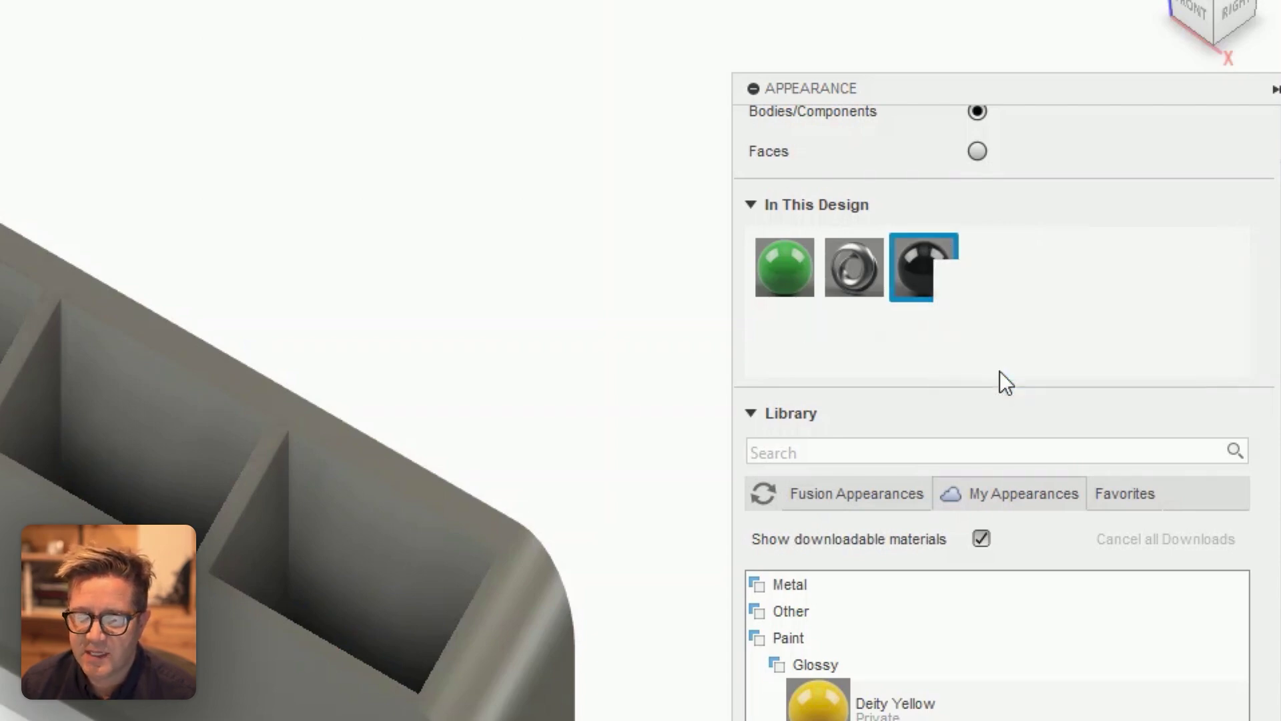
{"action": "right_click", "coordinate": [866, 267]}
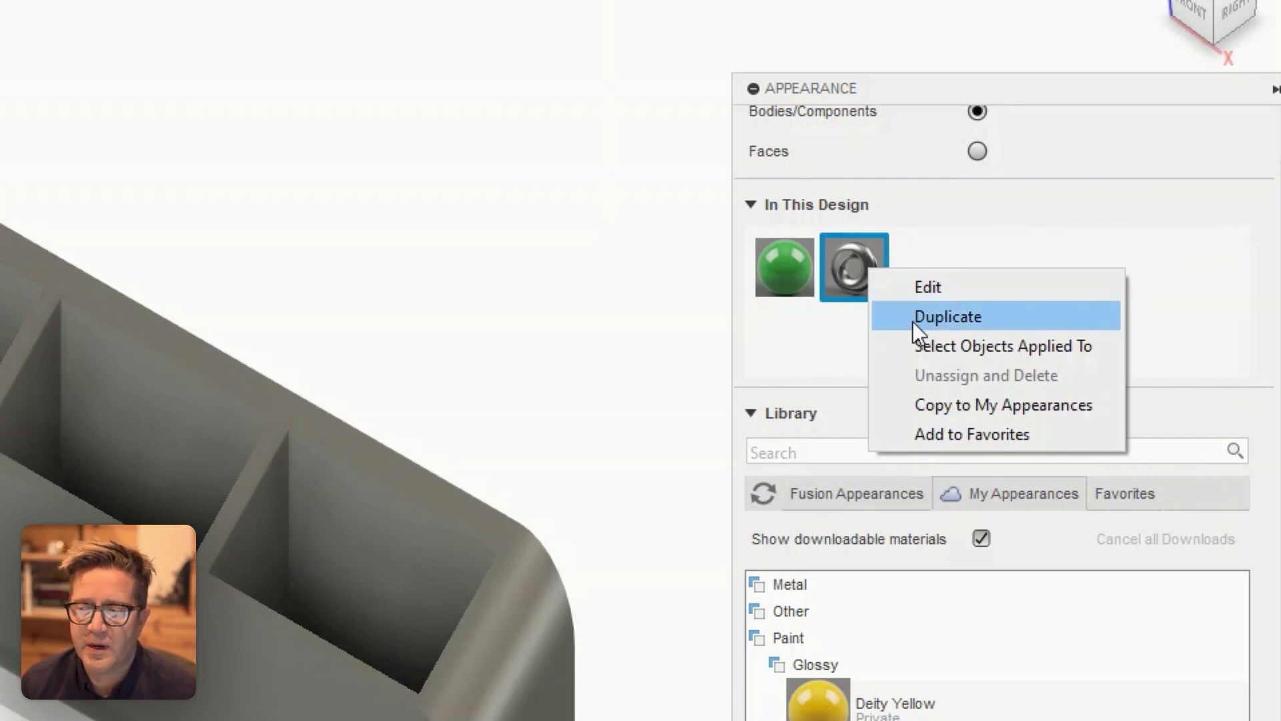
{"action": "left_click", "coordinate": [760, 355]}
{"action": "right_click", "coordinate": [786, 265]}
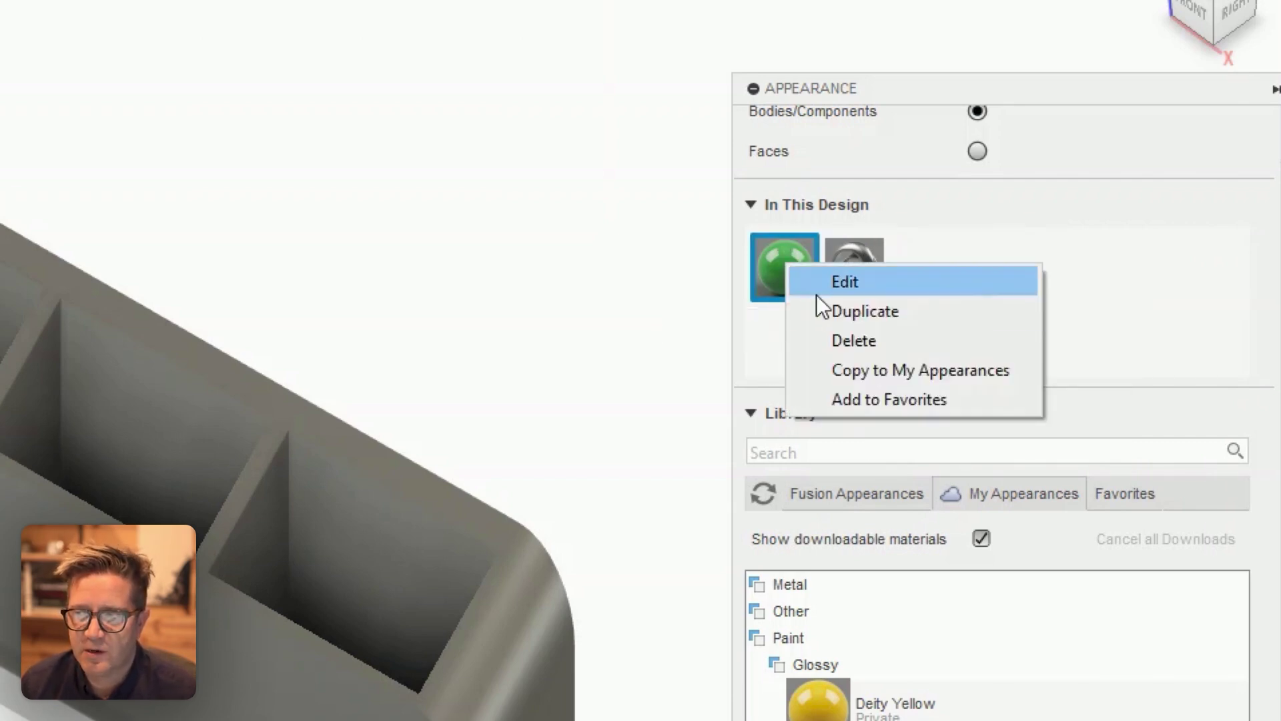
{"action": "left_click", "coordinate": [838, 331]}
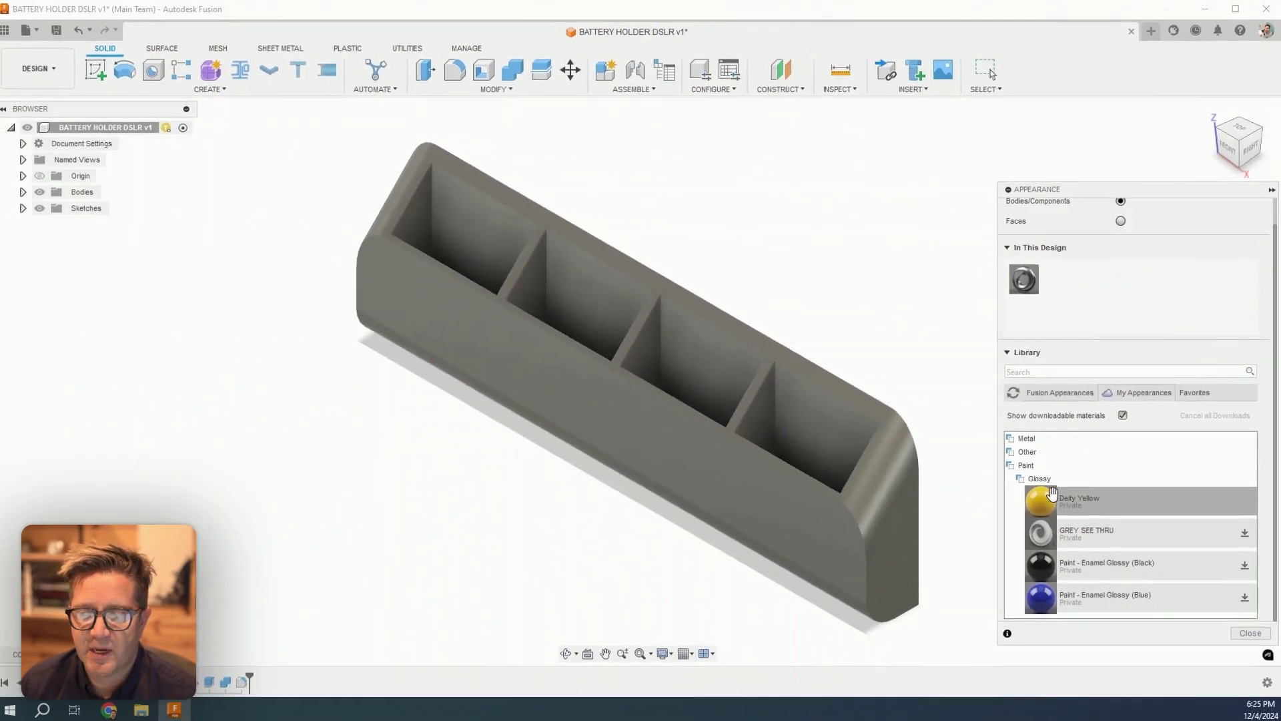
{"action": "left_click_drag", "start_coordinate": [1057, 499], "coordinate": [883, 483]}
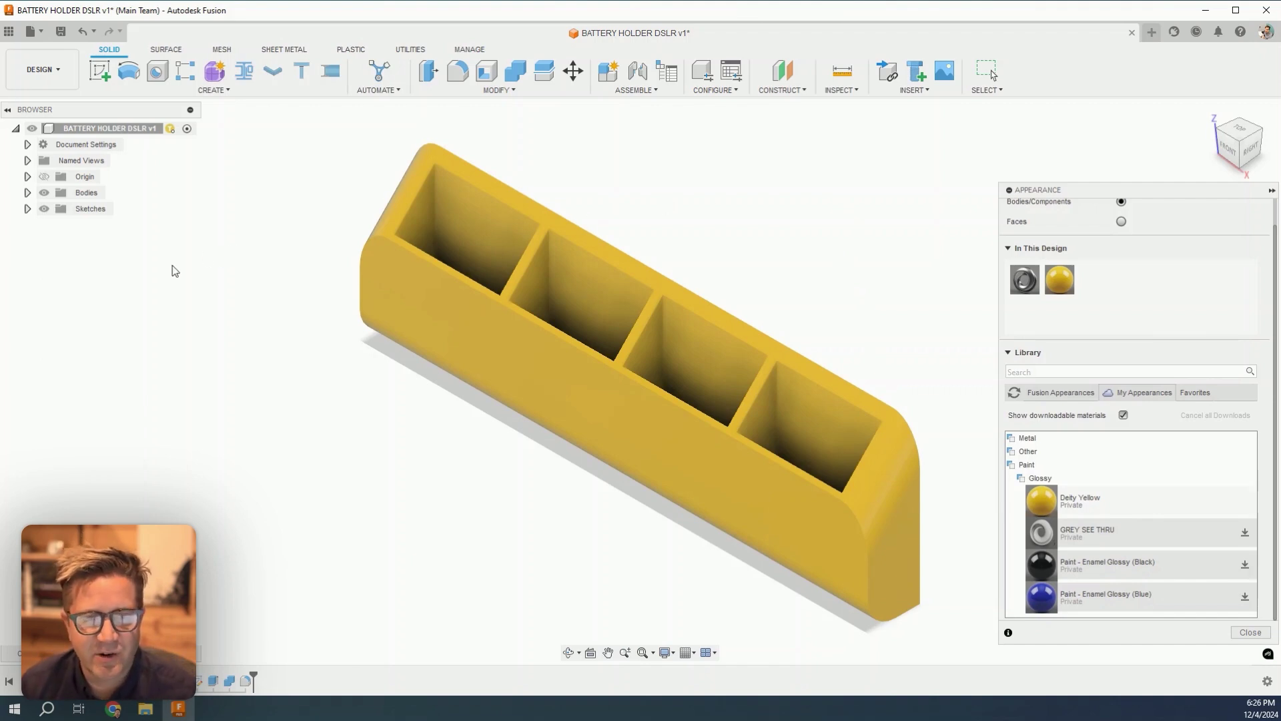
- Switch to the Render workspace and start an in-canvas render of the battery holder
{"action": "left_click", "coordinate": [40, 69]}
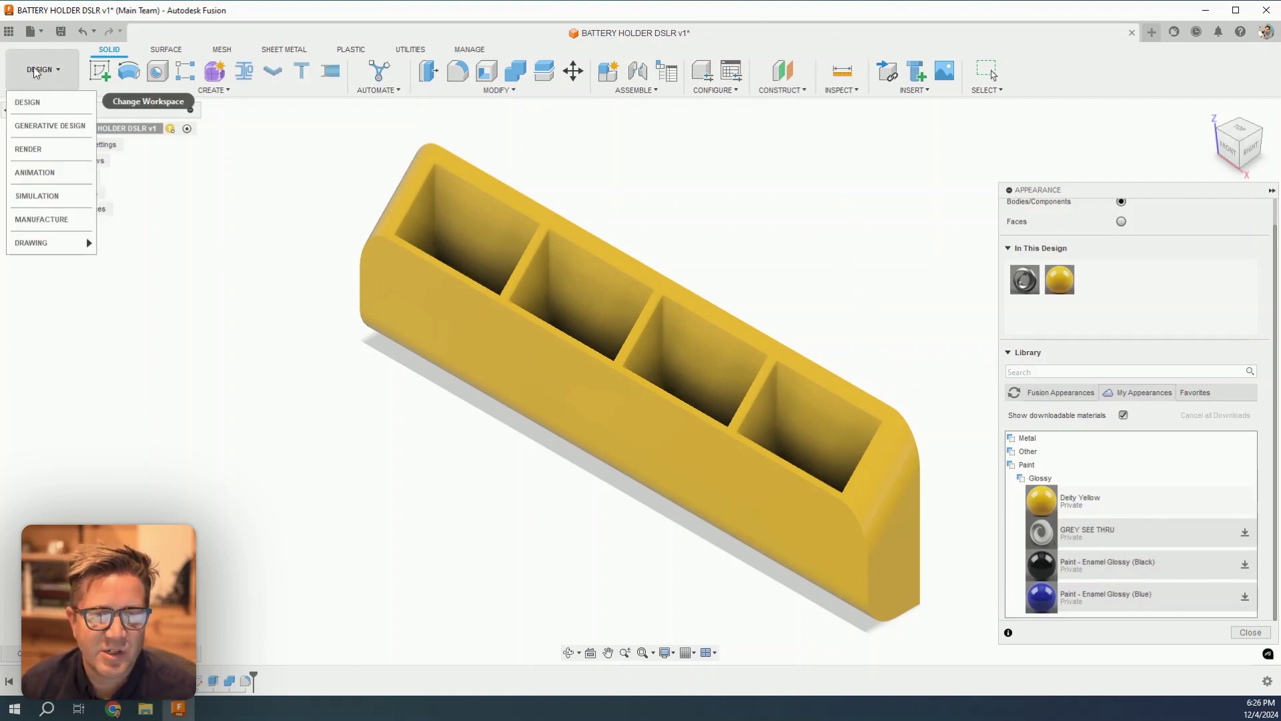
{"action": "left_click", "coordinate": [28, 149]}
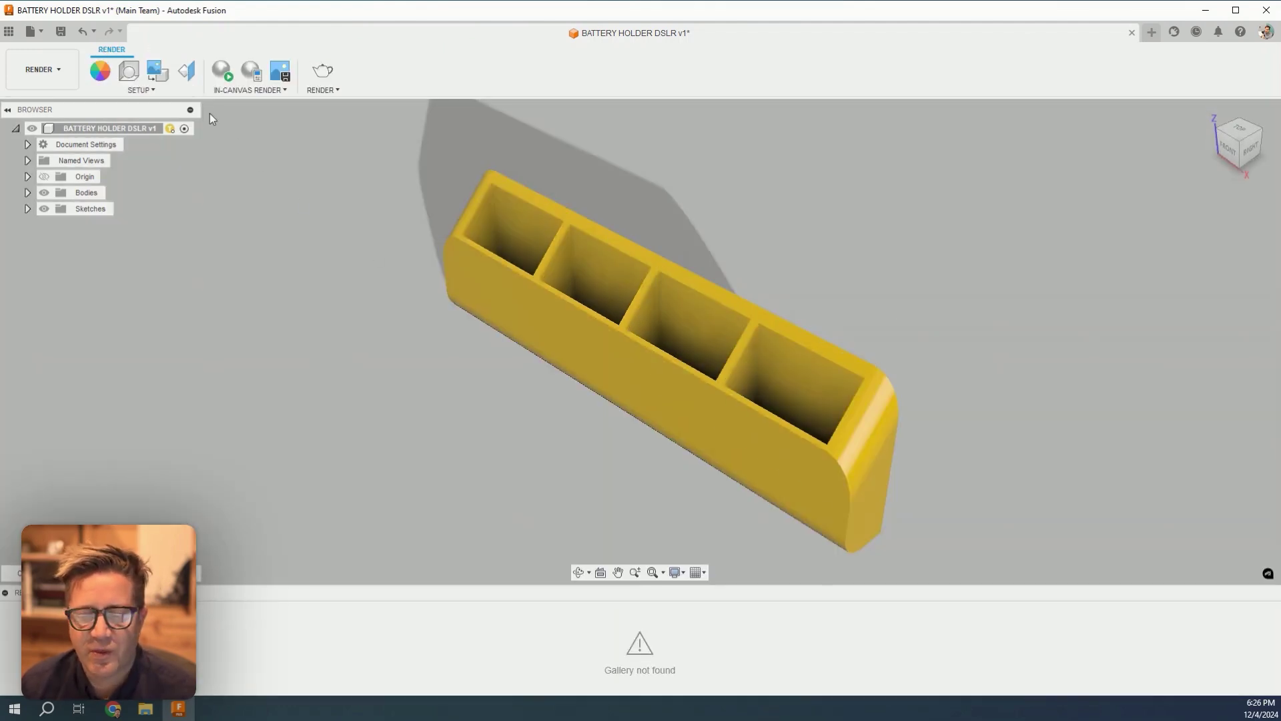
{"action": "left_click", "coordinate": [222, 70]}
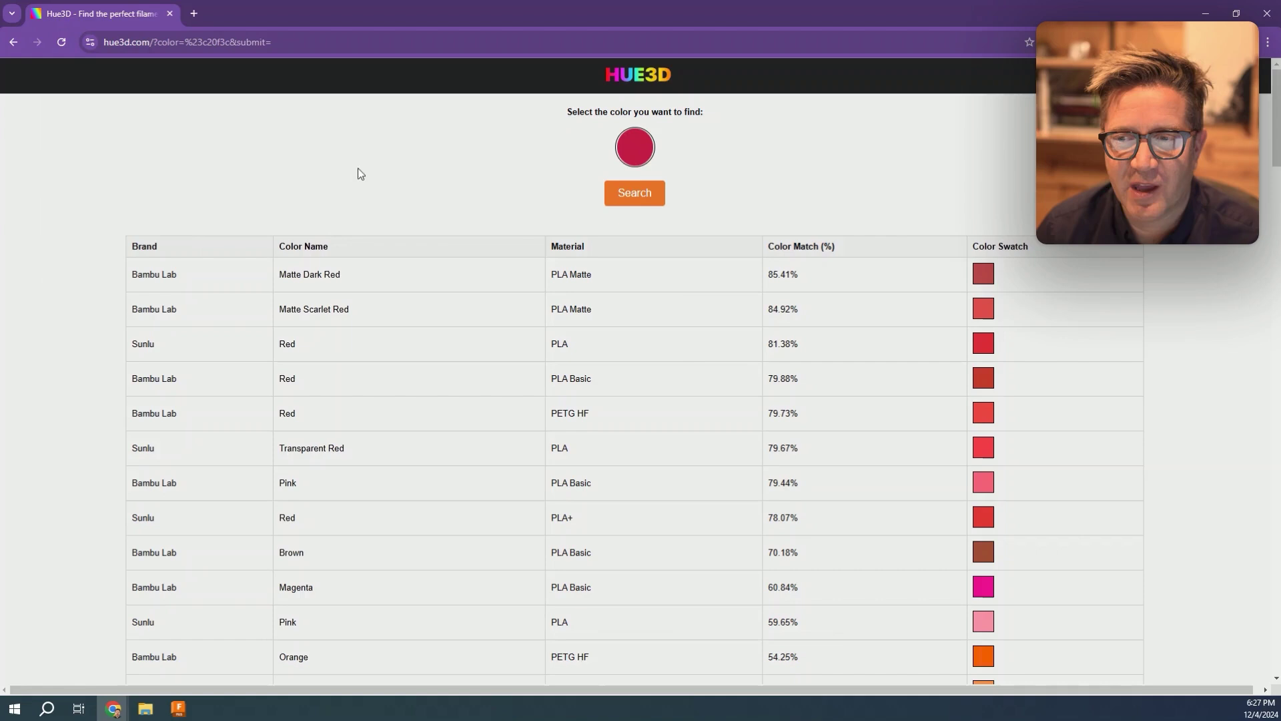
- On the Hue3D website in the browser, search for filaments matching the hex color #EEC100
{"action": "left_click", "coordinate": [636, 159]}
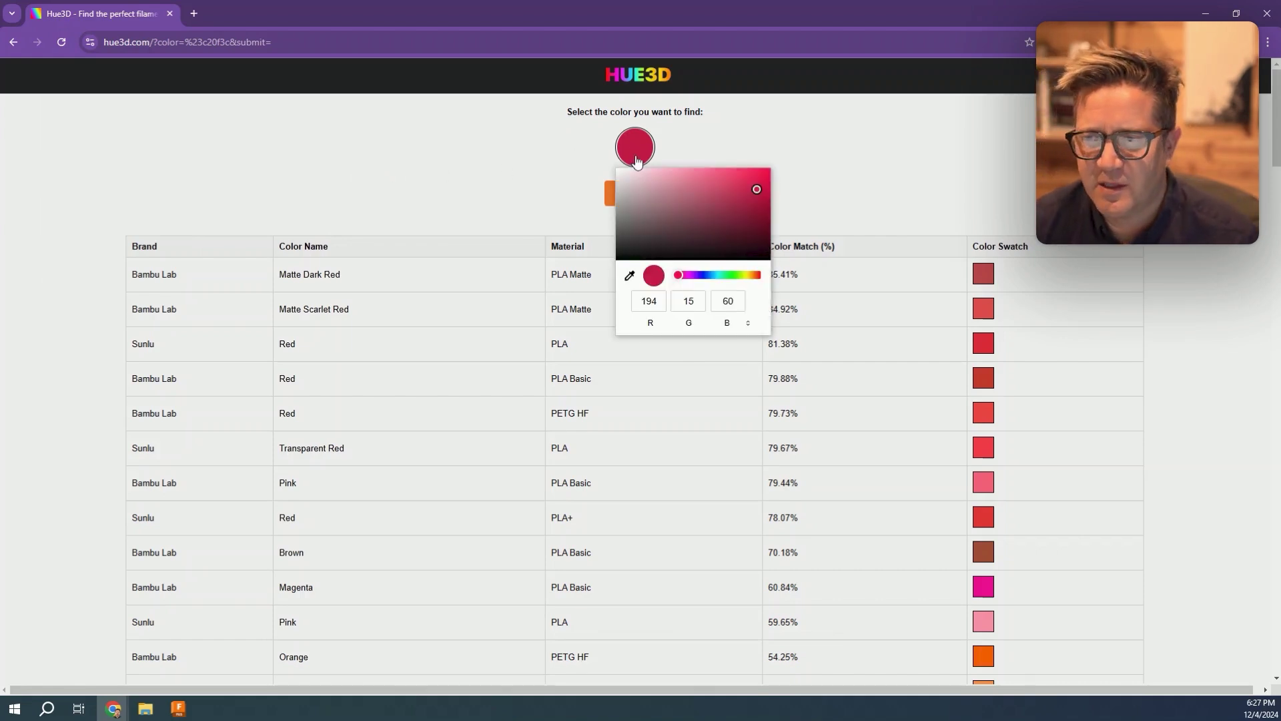
{"action": "left_click", "coordinate": [748, 325]}
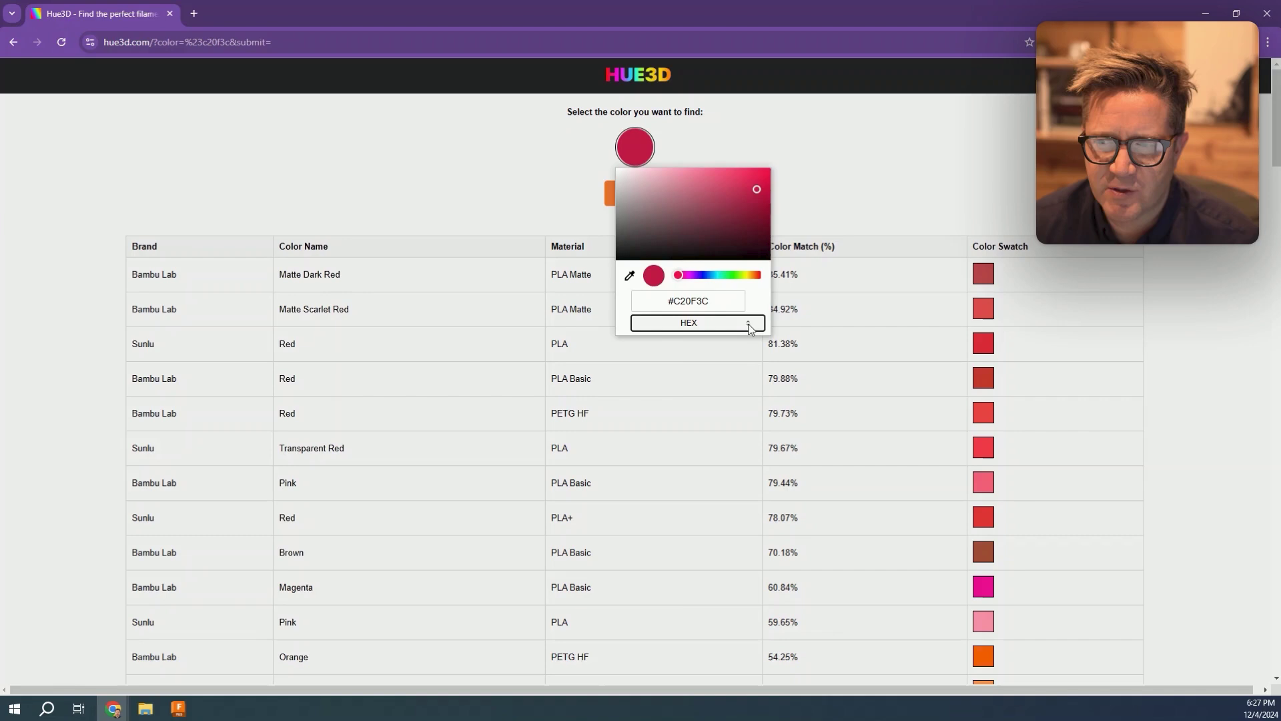
{"action": "left_click", "coordinate": [675, 306]}
{"action": "double_click", "coordinate": [678, 305]}
{"action": "left_click", "coordinate": [679, 305]}
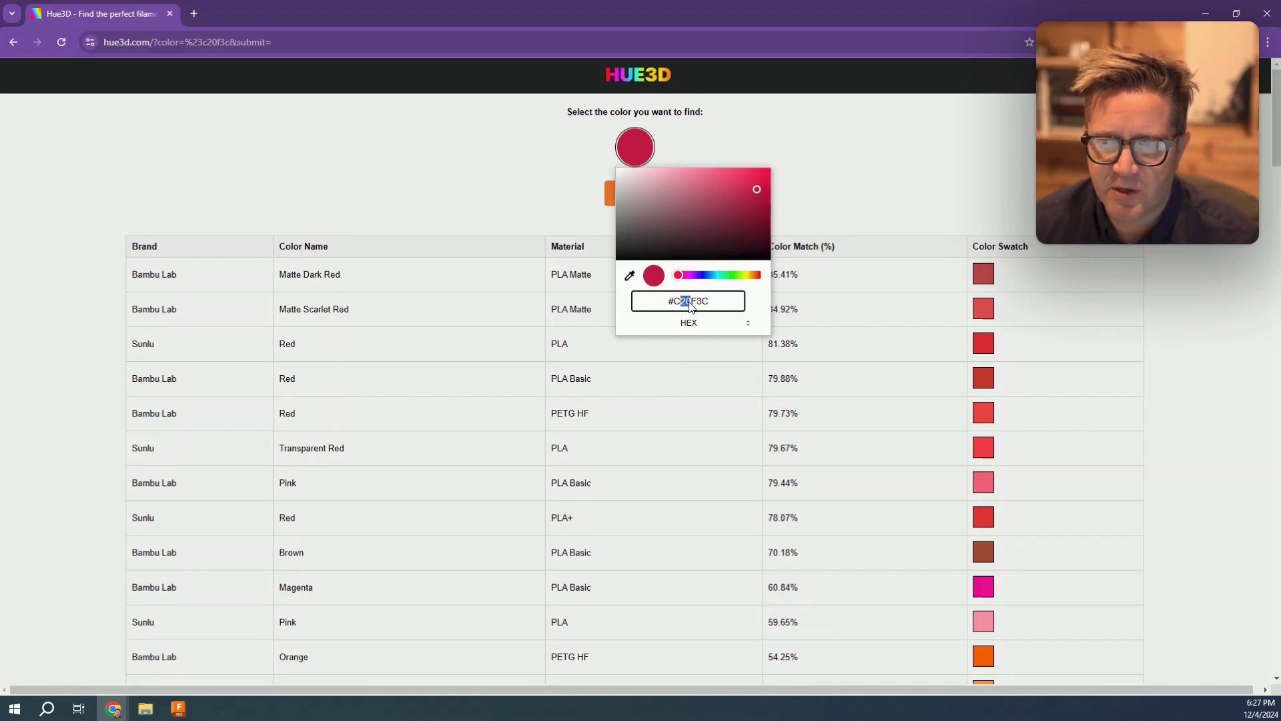
{"action": "left_click_drag", "start_coordinate": [676, 304], "coordinate": [761, 307]}
{"action": "type", "text": "EEC"}
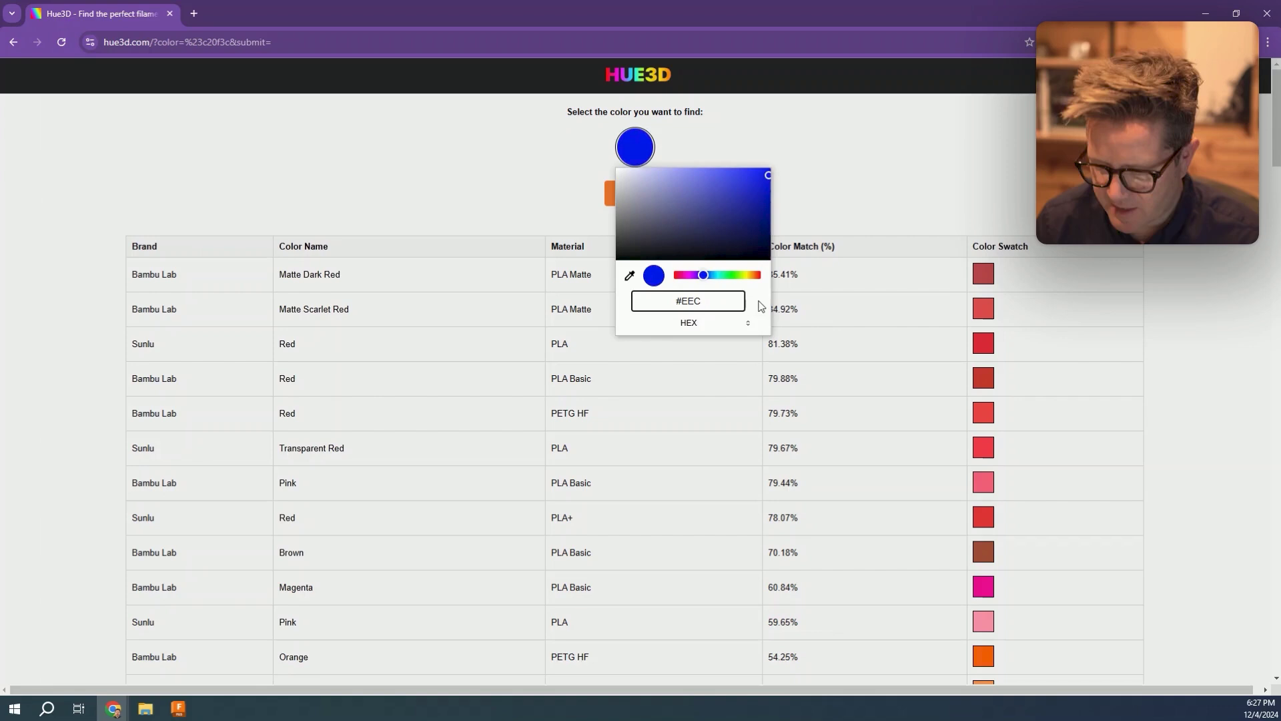
{"action": "type", "text": "100"}
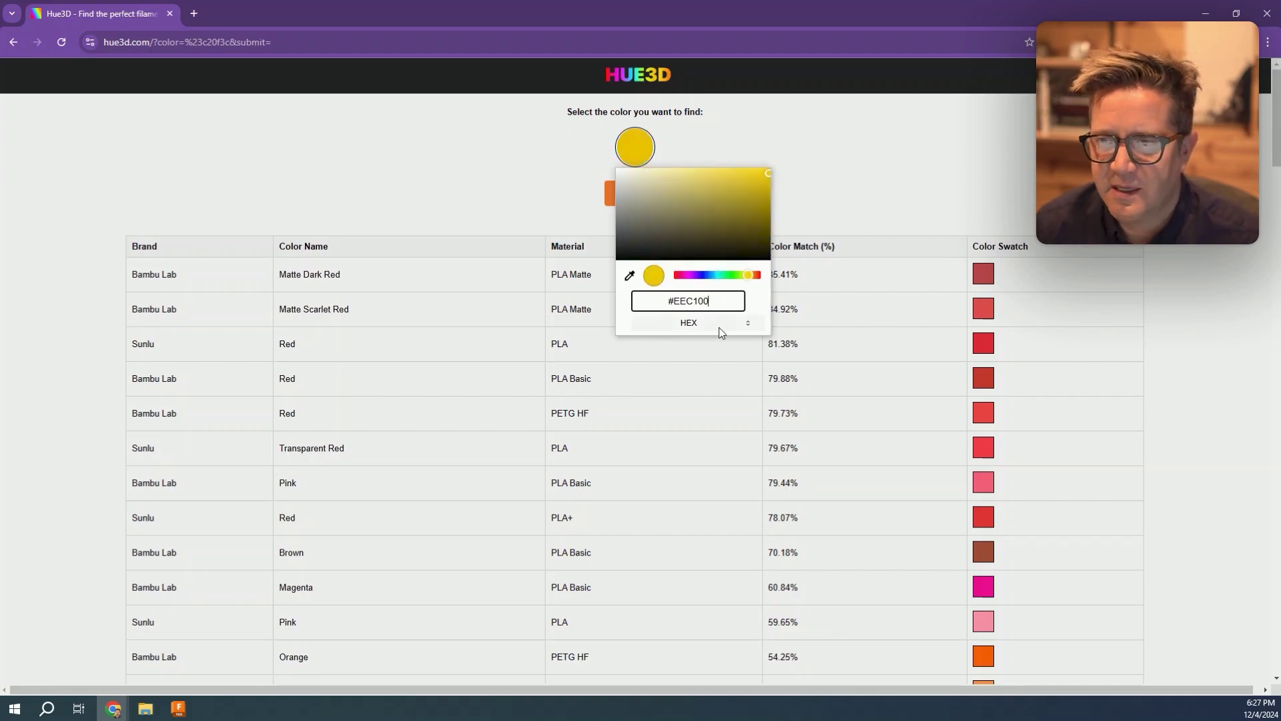
{"action": "key", "text": "Escape"}
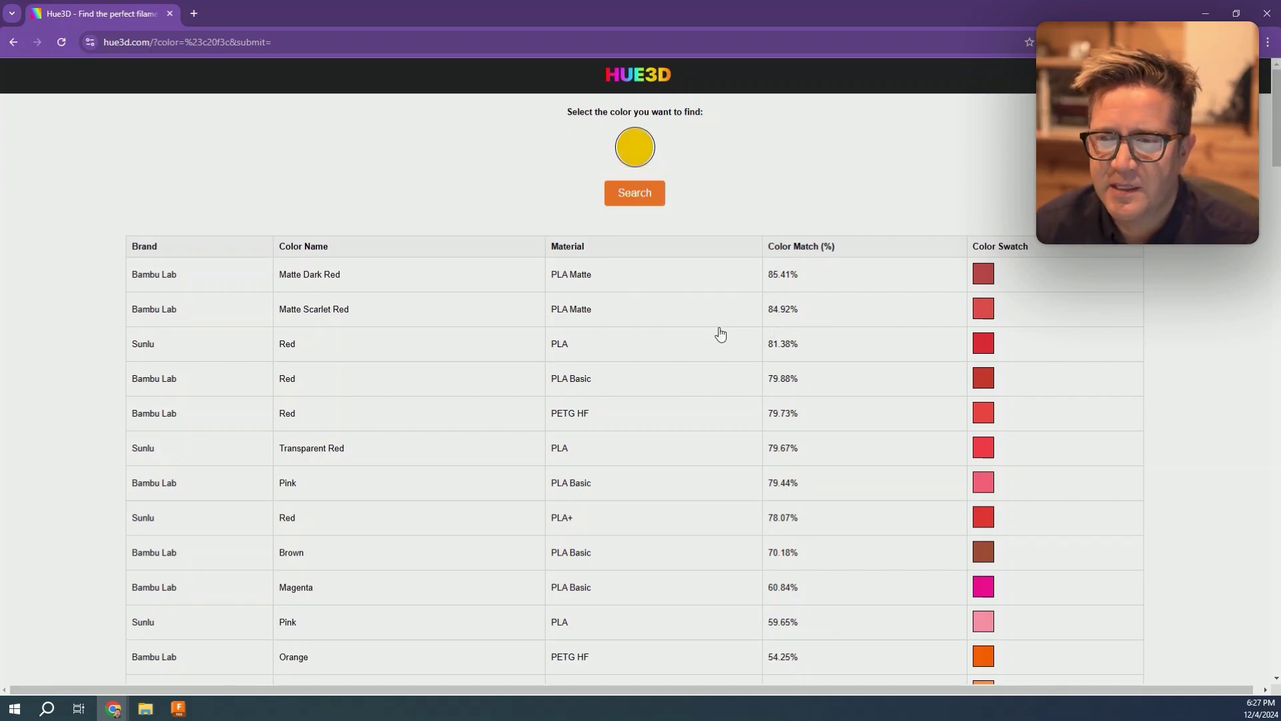
{"action": "left_click", "coordinate": [629, 198]}
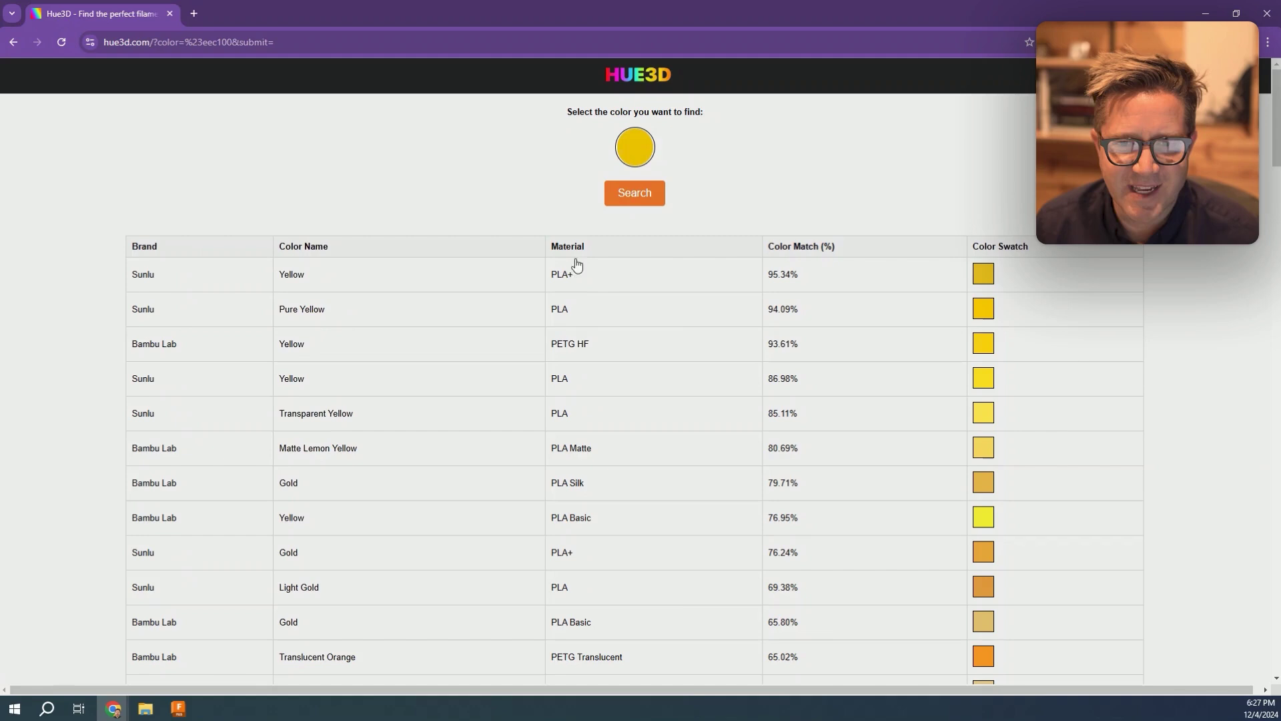